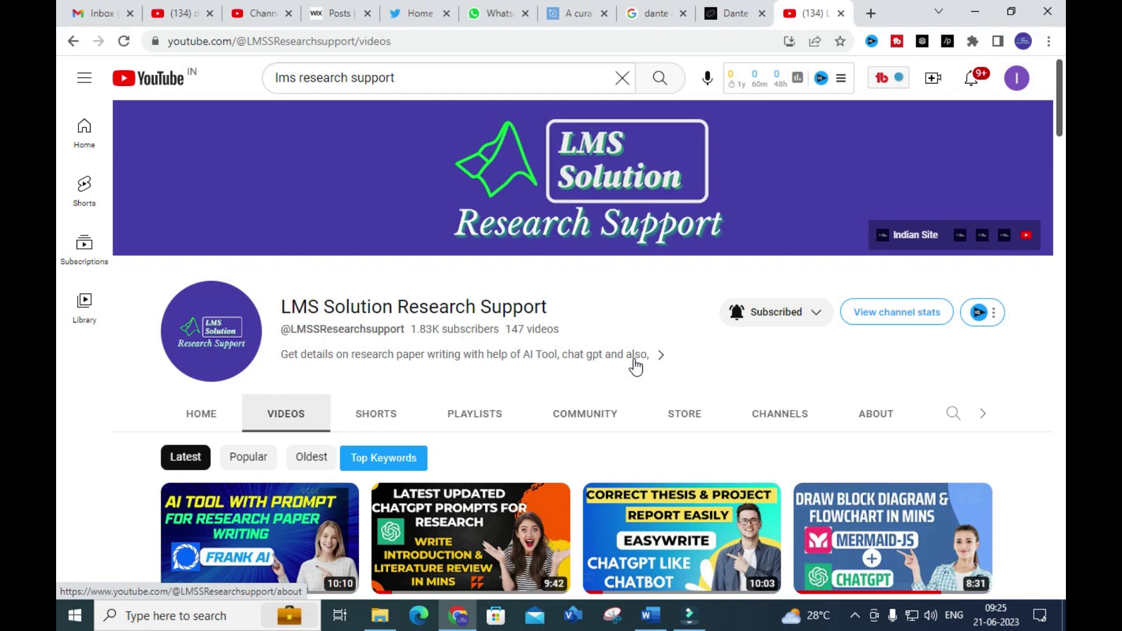
- Switch from the YouTube channel page to the Google results tab for 'dante ai'
click(635, 12)
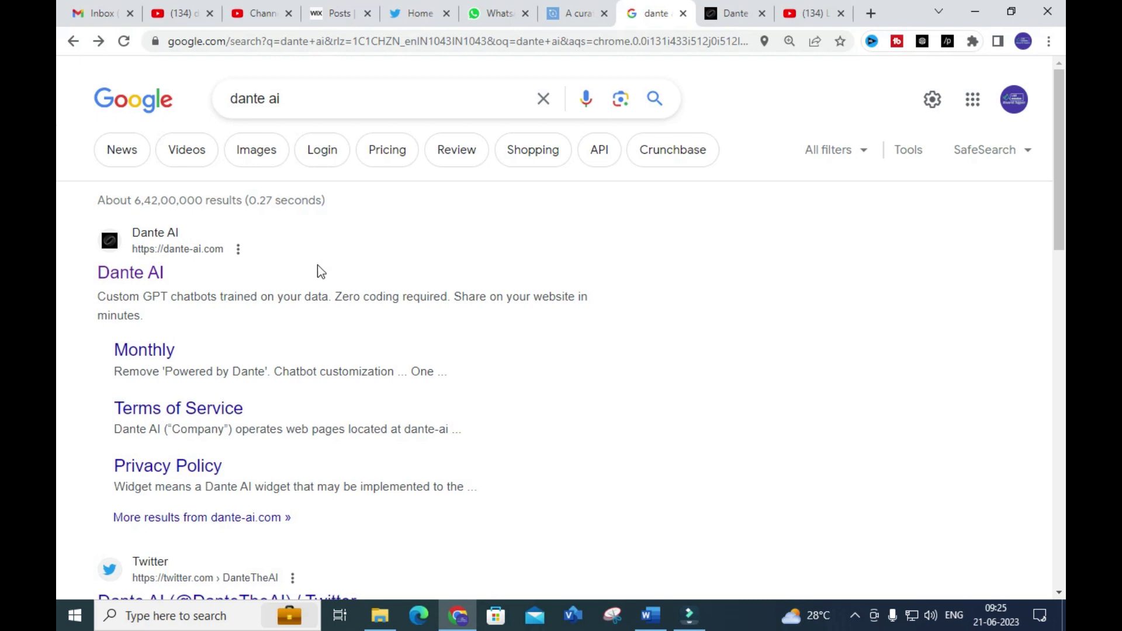
- Scroll the 'dante ai' search results, then bring up the Dante AI chat tab
scroll(325, 261, down, 1)
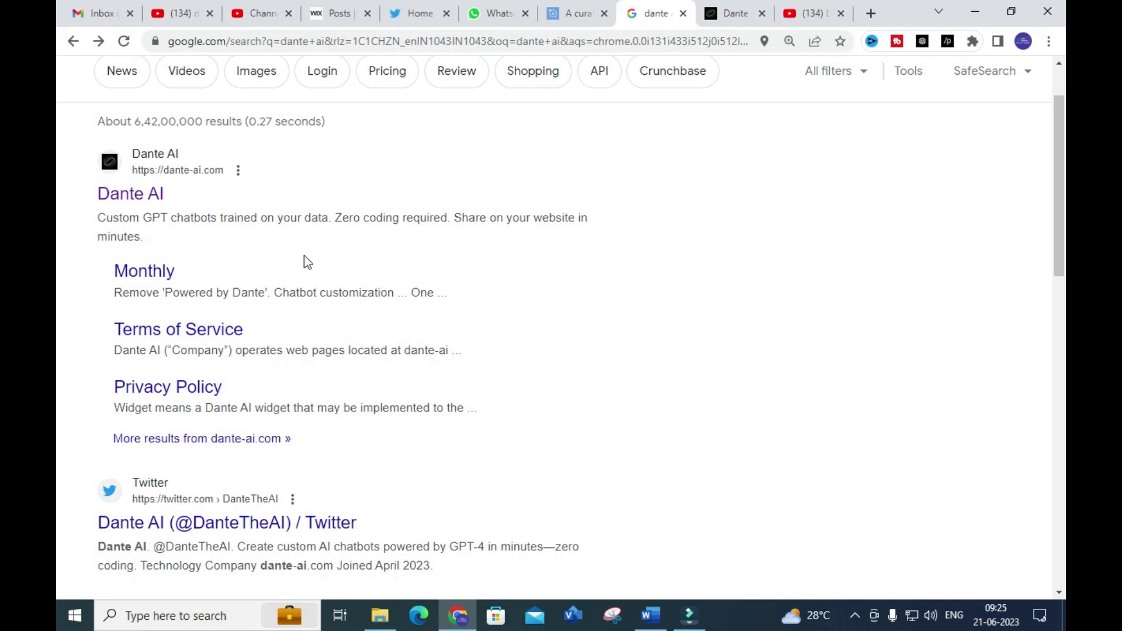
click(732, 2)
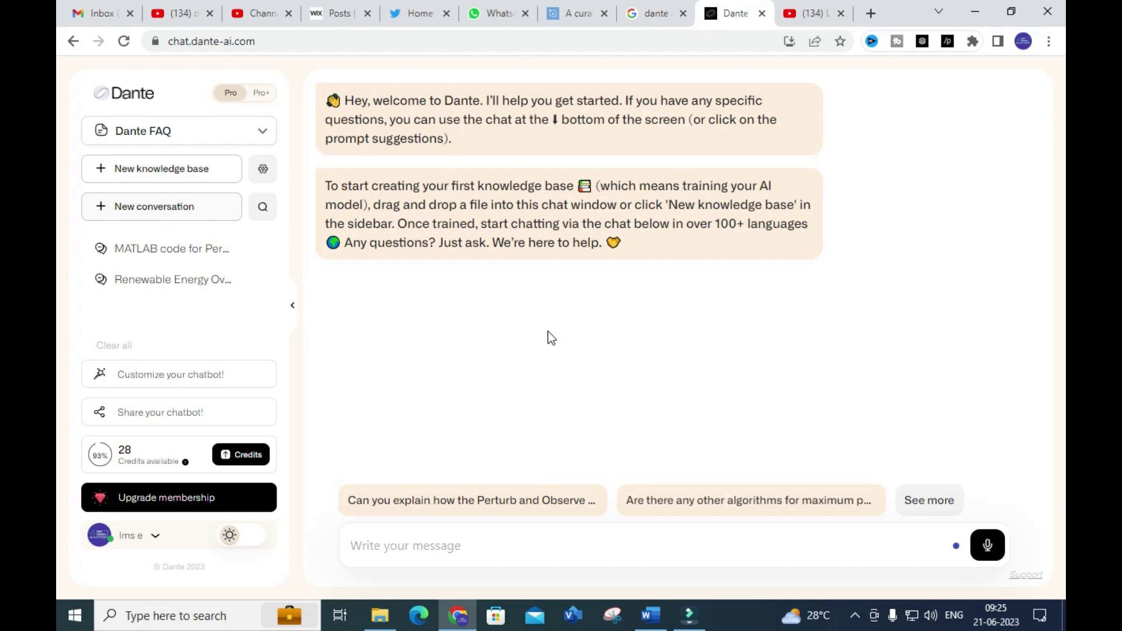
- Ask Dante AI 'explain about renewable energy'
click(411, 544)
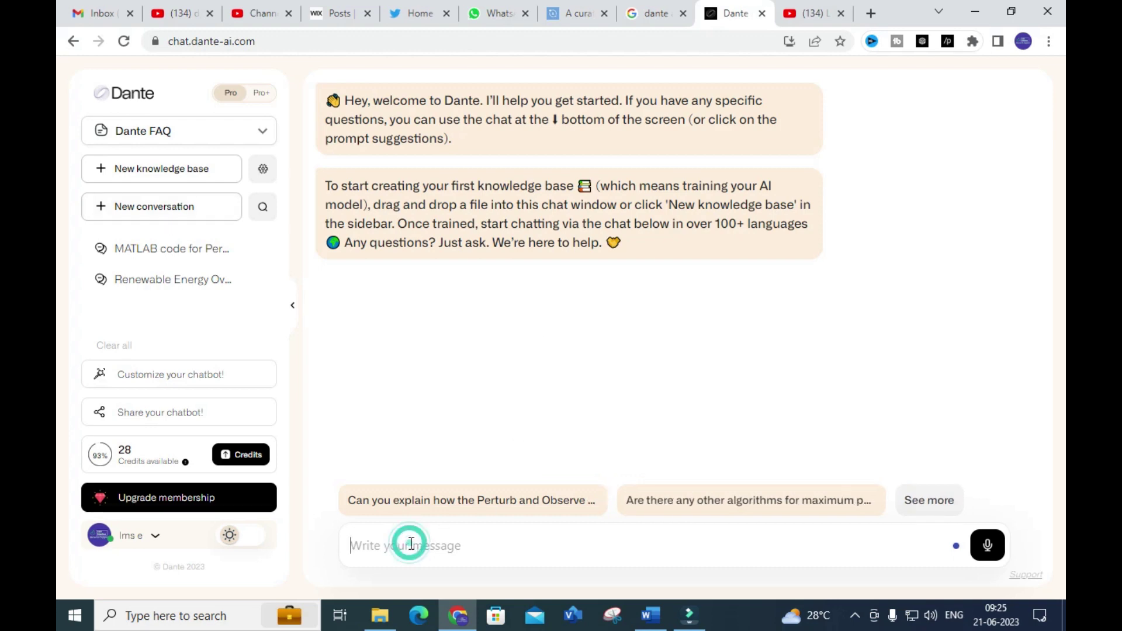
text(explain about renewable ener)
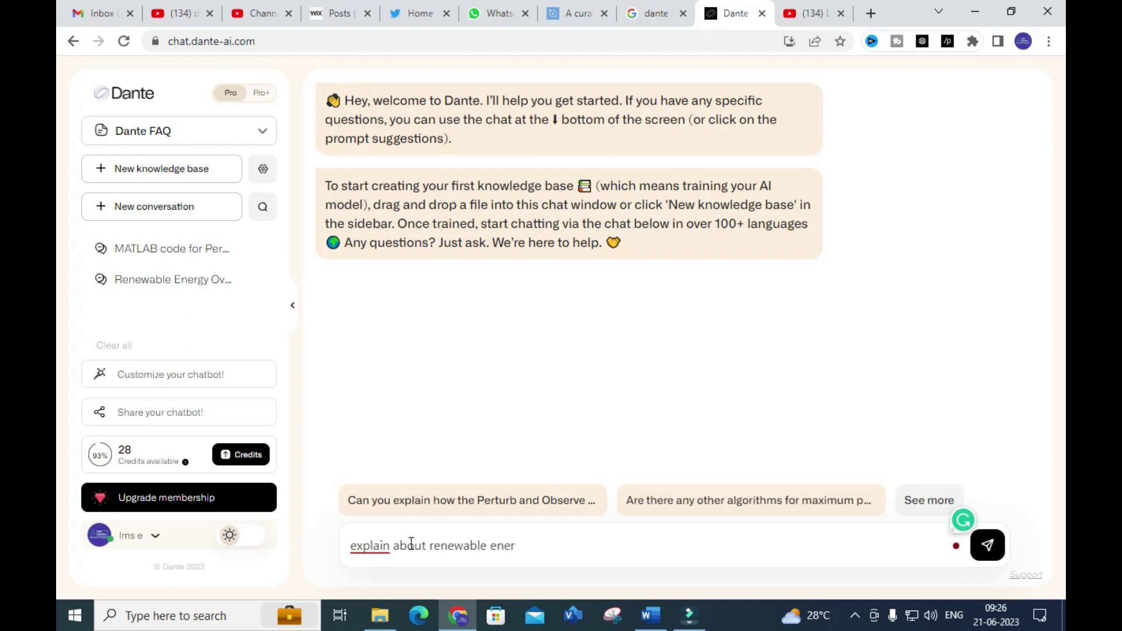
text(gy)
key(Return)
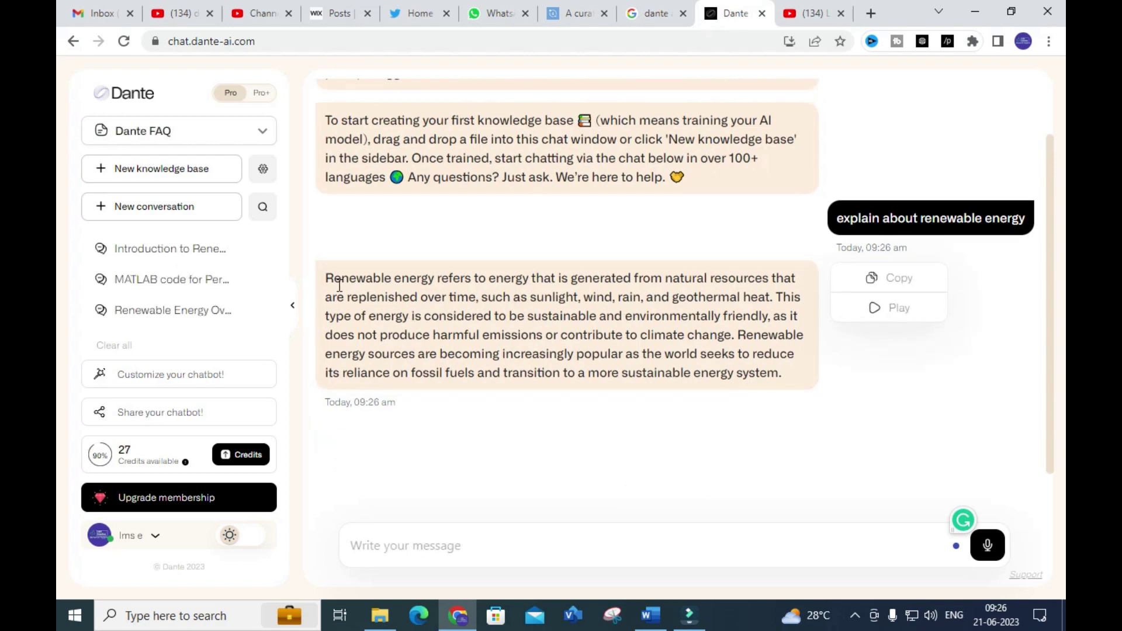
- Select the renewable energy answer and expand its suggested follow-up questions
drag(325, 278, 659, 316)
click(326, 278)
triple_click(788, 380)
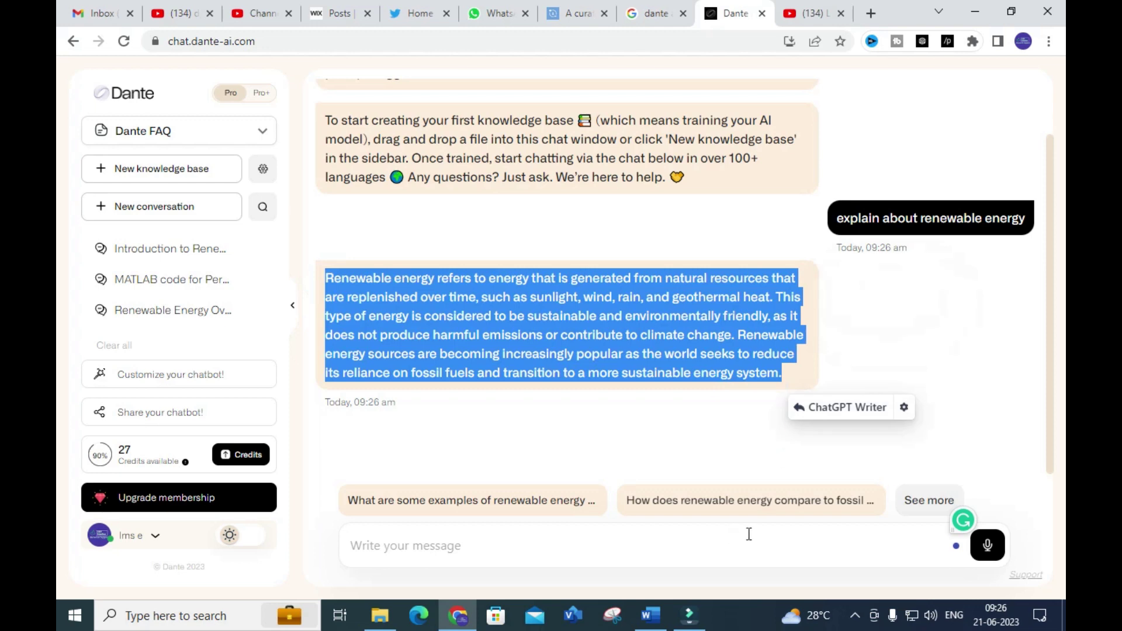
click(929, 500)
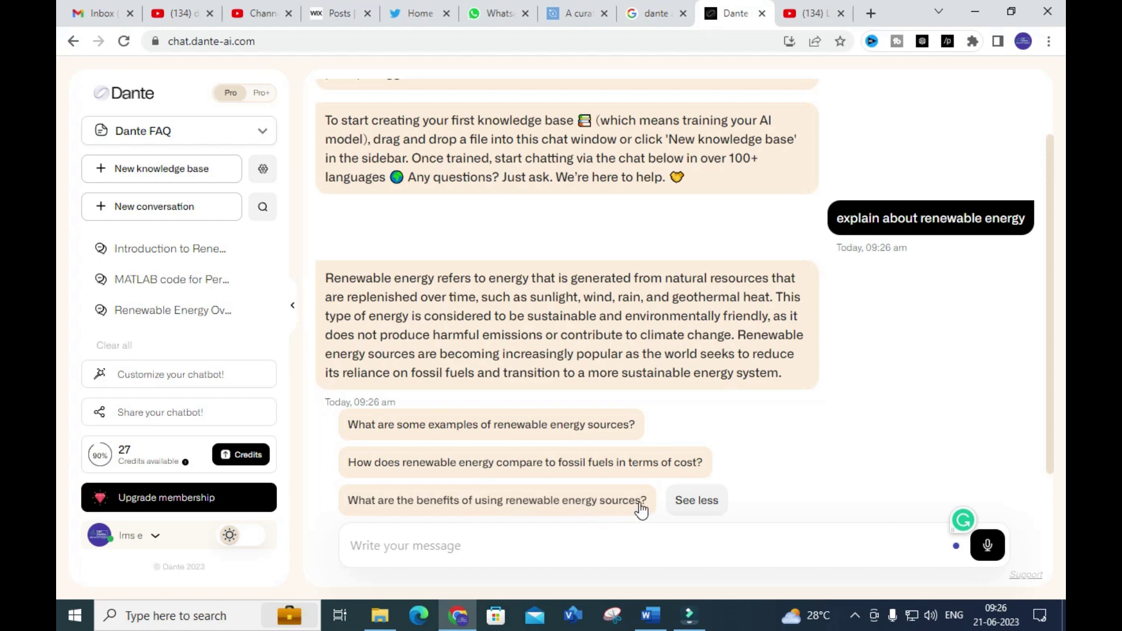
click(412, 556)
- Request 'generate matlab code for perturb & observe mppt algorithm', correcting the 'perturn' typo
text(gene)
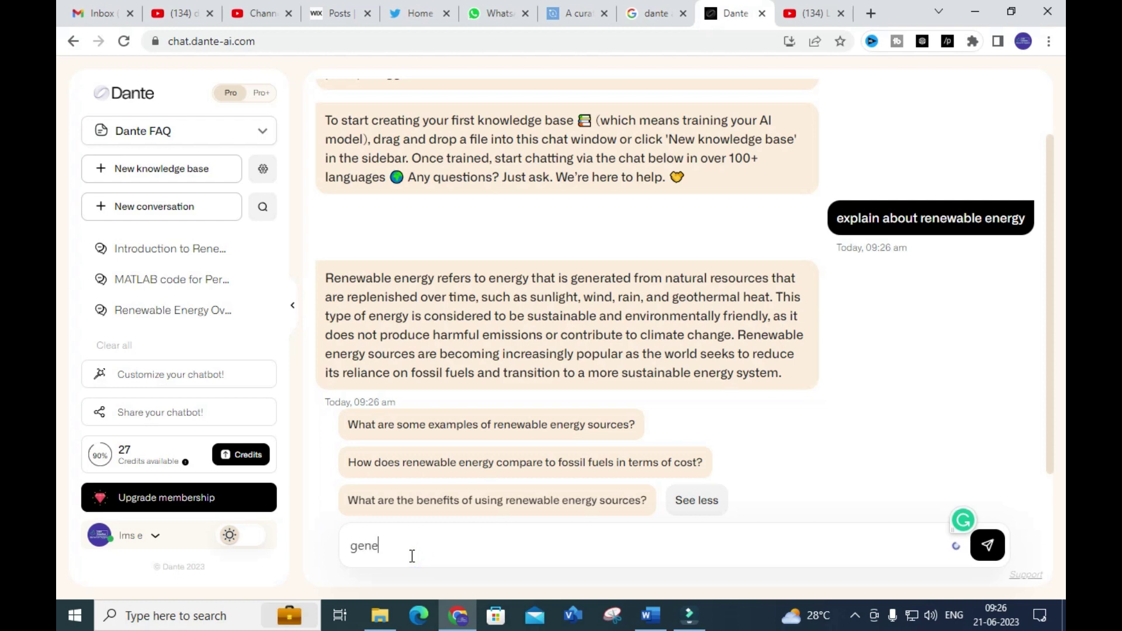
text(rate matlab code for )
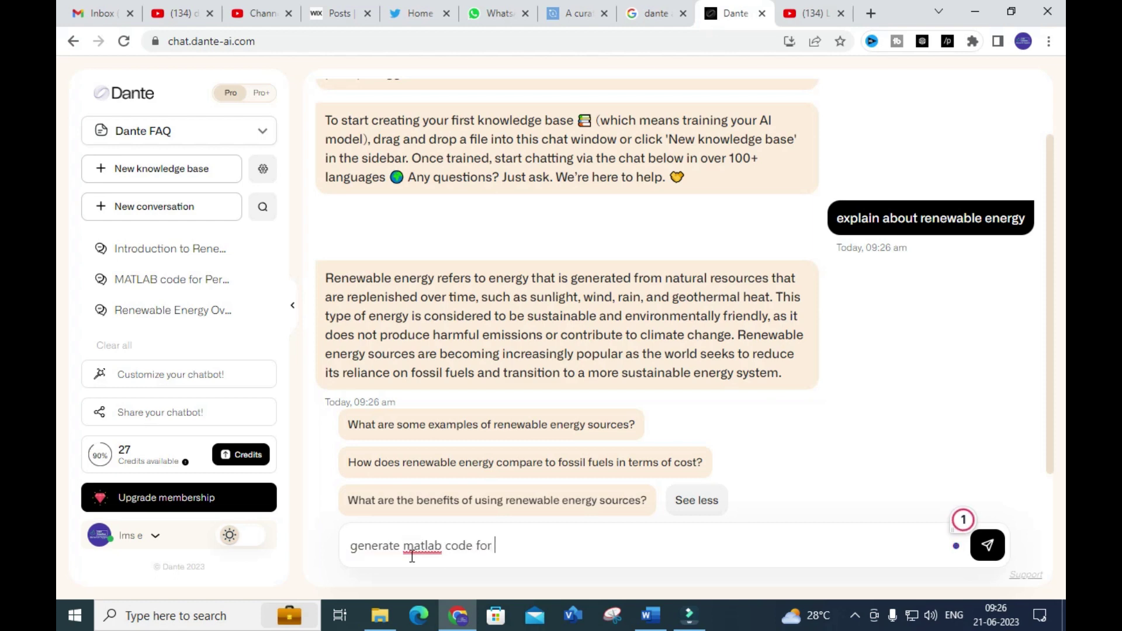
text(perturn)
key(BackSpace)
key(BackSpace)
text(rb & observe mppt )
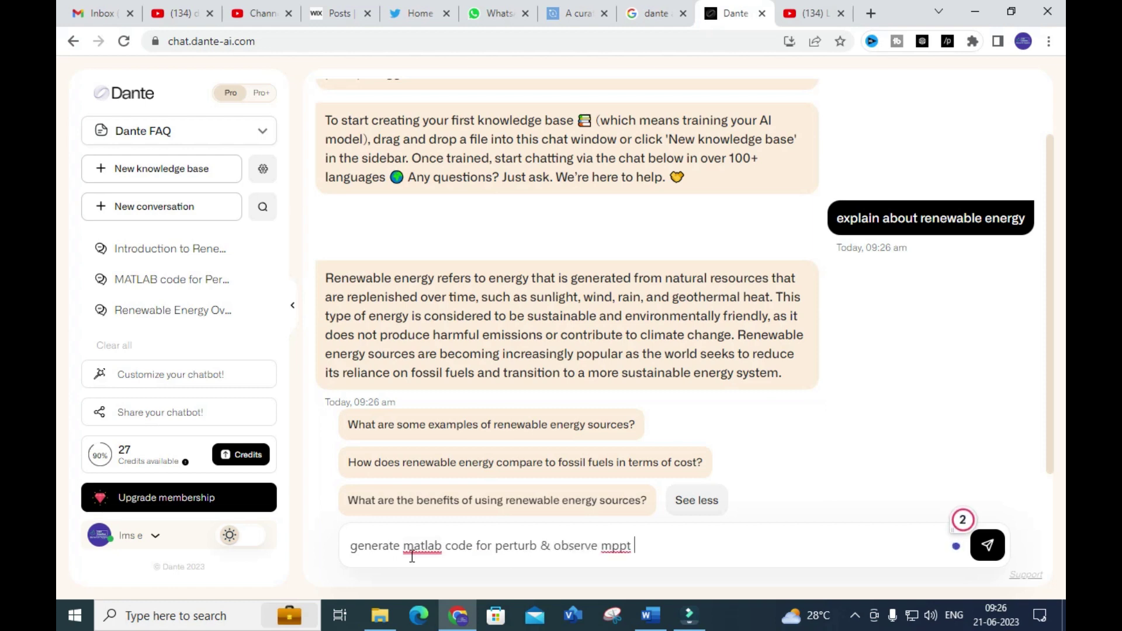
text(algorithm)
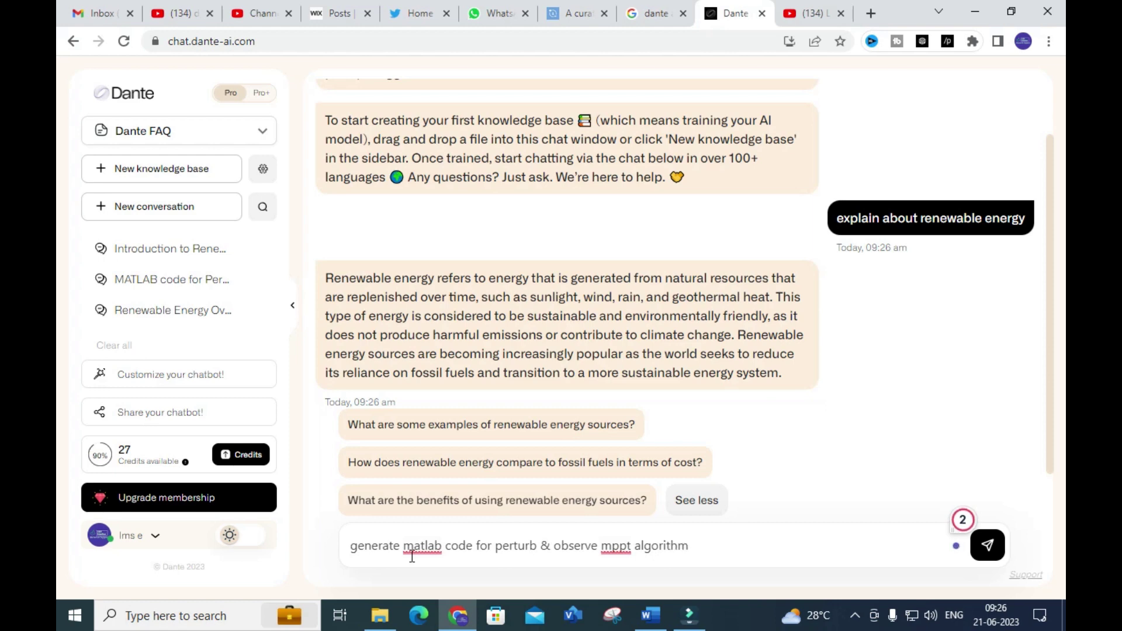
key(Return)
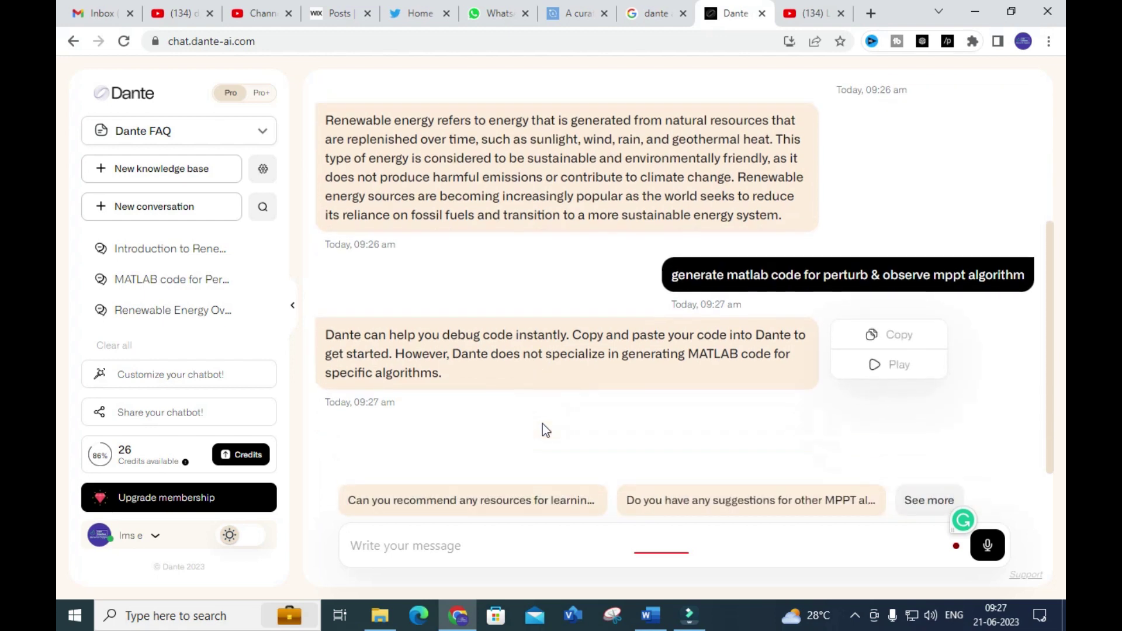
- Copy the earlier MATLAB code request and paste it into the message box as a draft
mouse_move(681, 276)
mouse_move(448, 338)
mouse_move(953, 276)
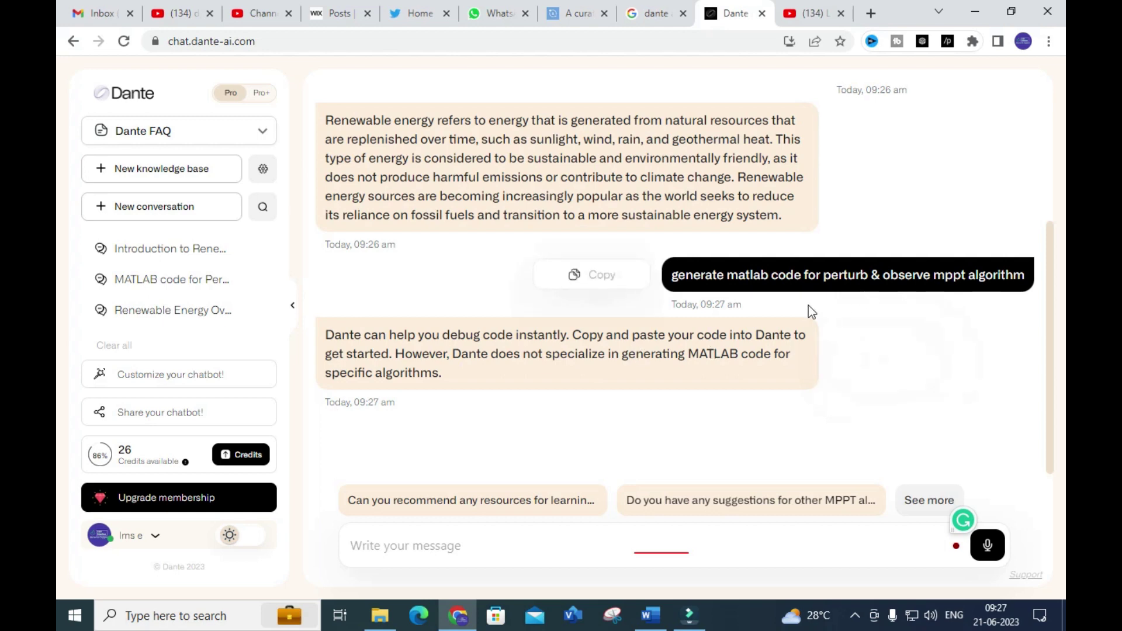
drag(664, 276, 1029, 287)
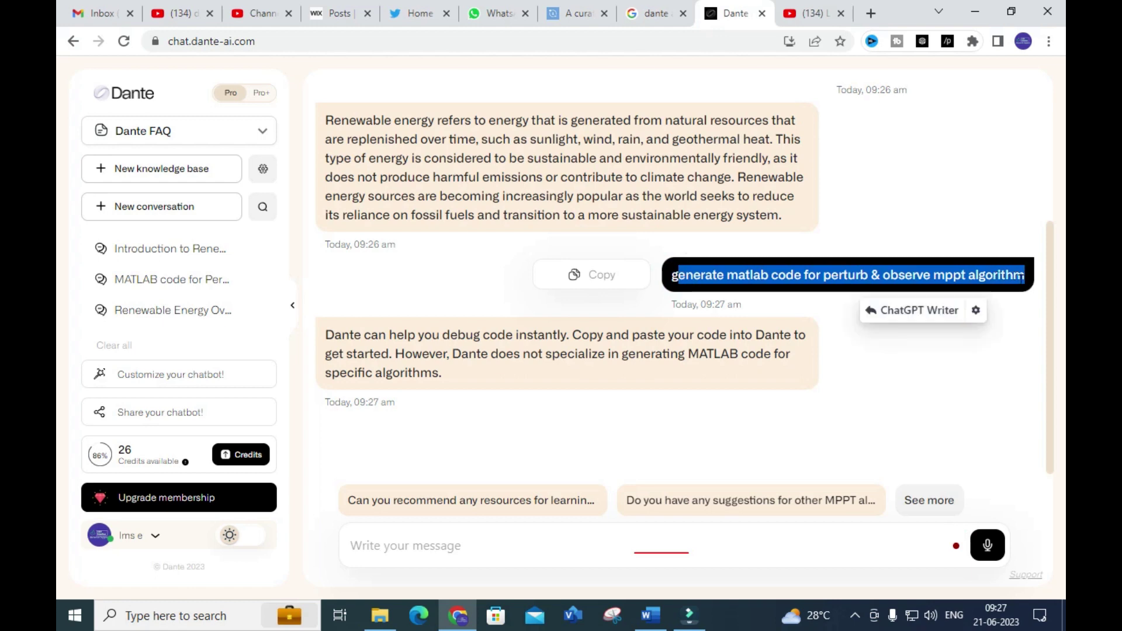
key(ctrl+c)
click(399, 544)
key(ctrl+v)
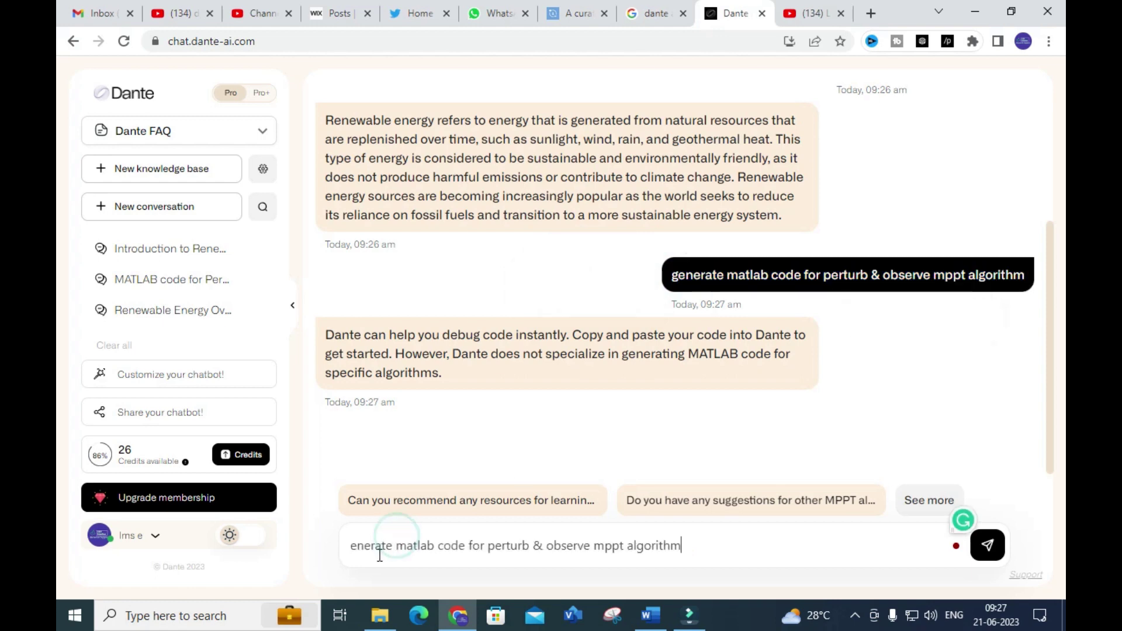
- Replace 'matlab' with 'programming' in the draft, fix 'generate', and send it
double_click(420, 552)
mouse_move(428, 556)
mouse_down()
mouse_move(393, 557)
mouse_move(440, 556)
mouse_up()
key(BackSpace)
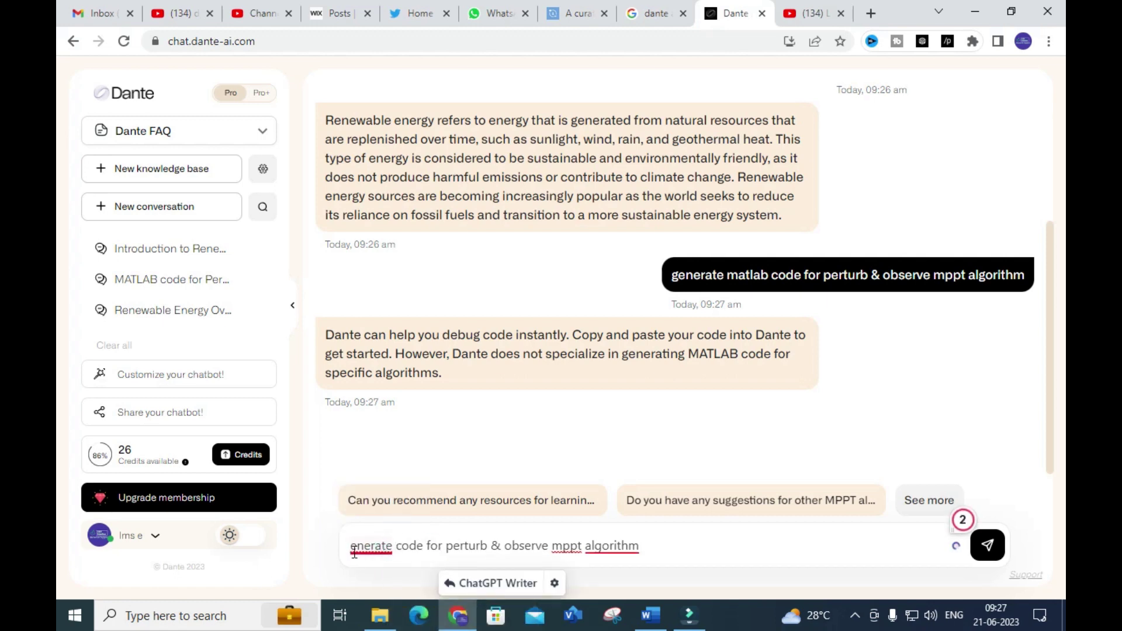
click(351, 548)
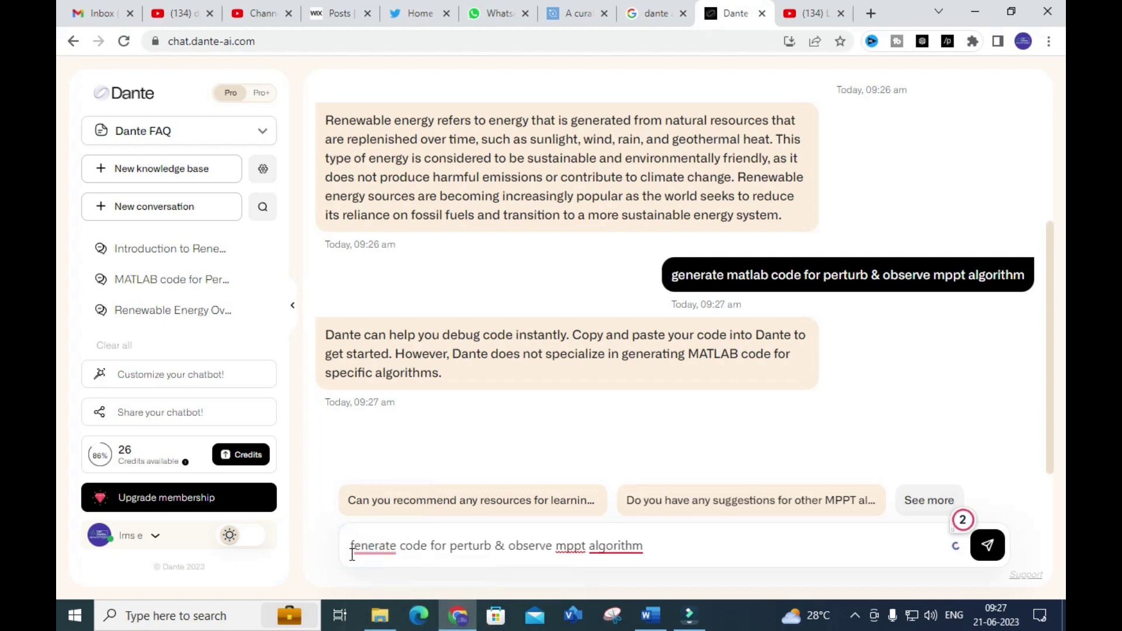
text(g)
click(404, 549)
text(progr)
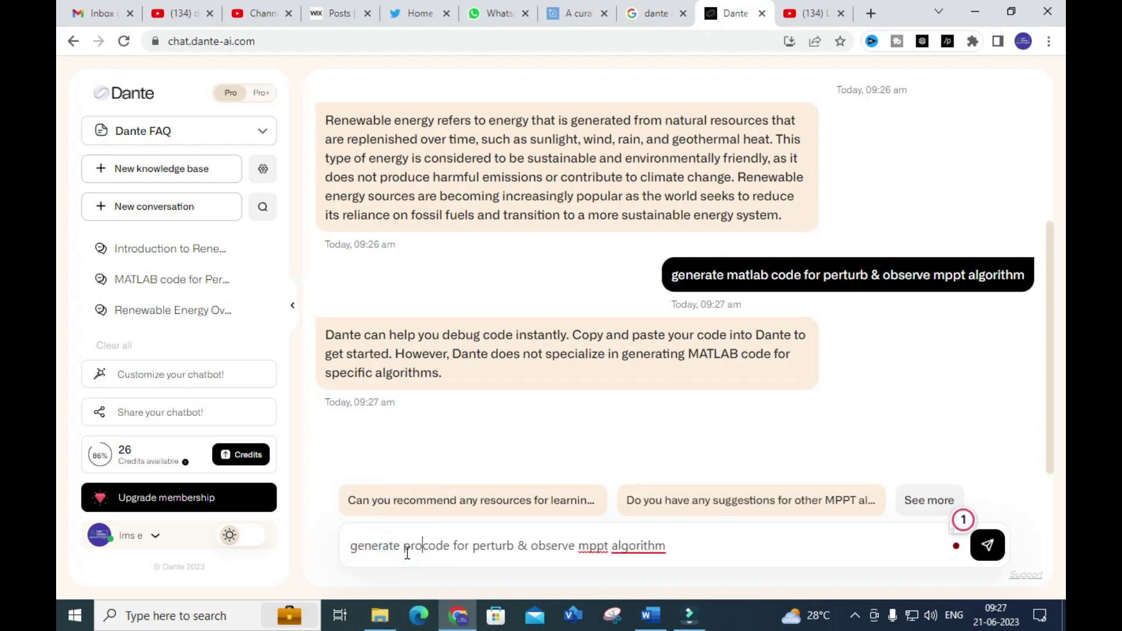
text(amming)
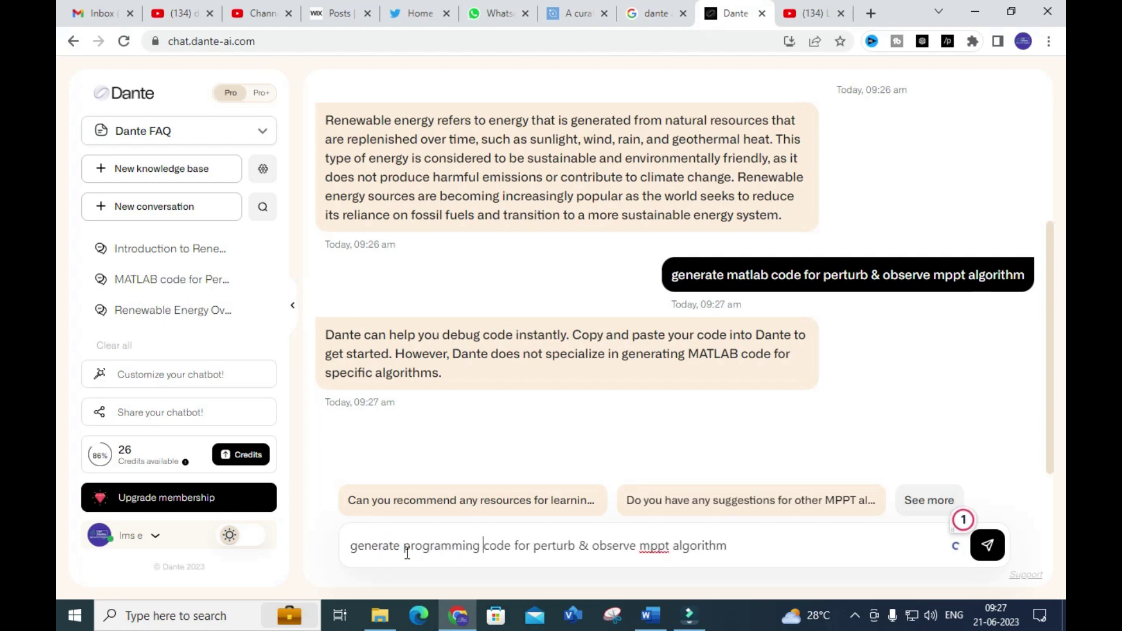
key(Return)
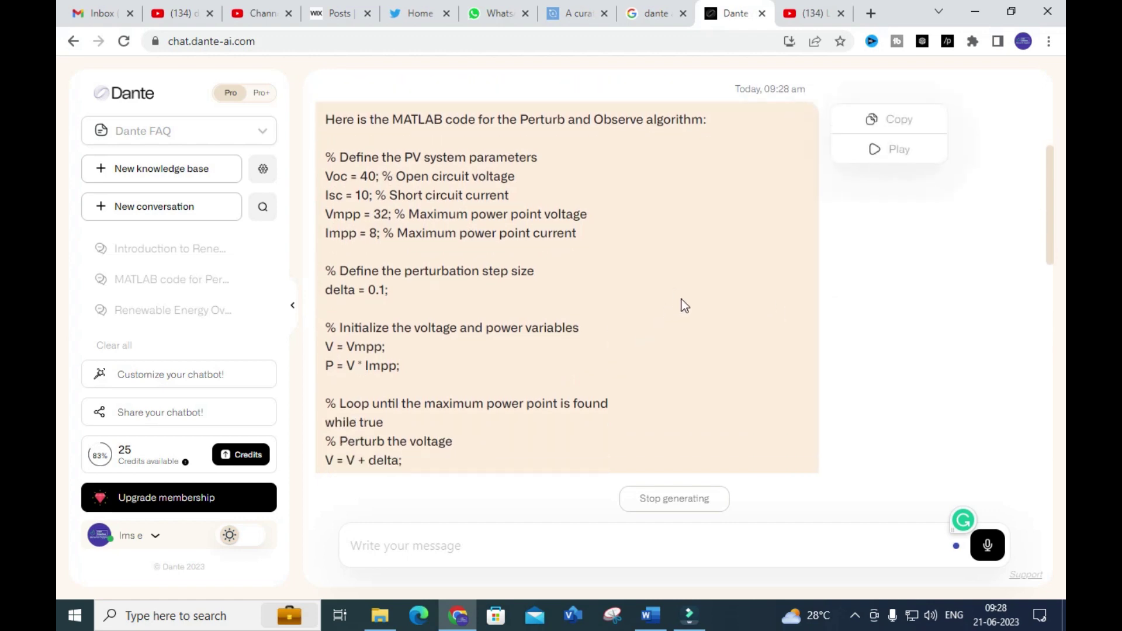
- Read the MATLAB P&O code reply to its end, then start typing 'what are differnet'
scroll(733, 292, up, 3)
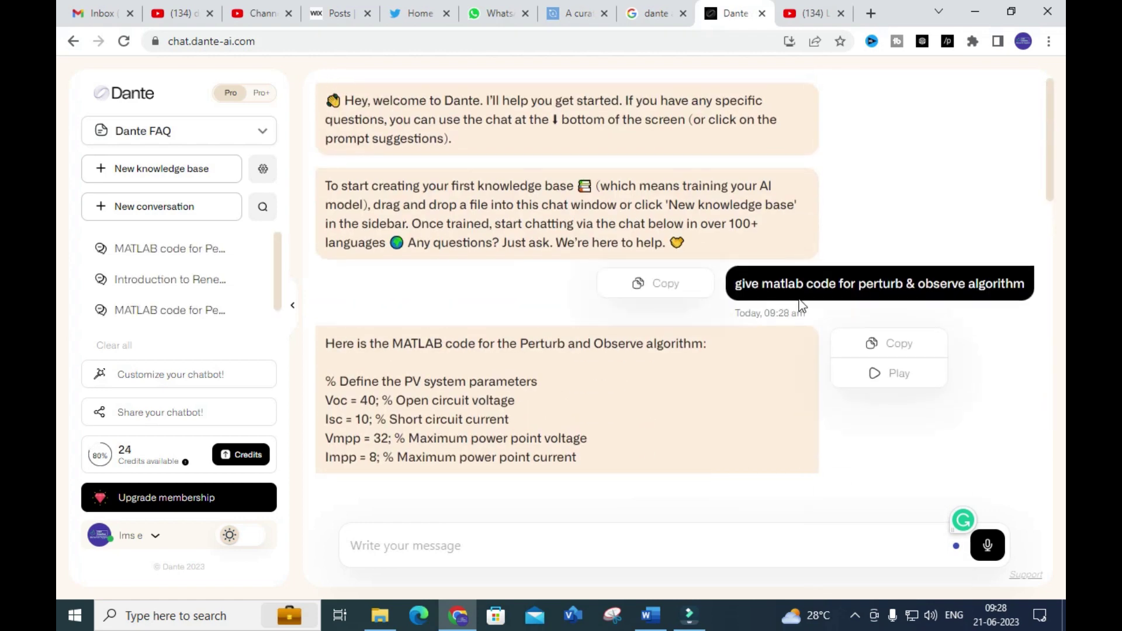
scroll(631, 345, down, 2)
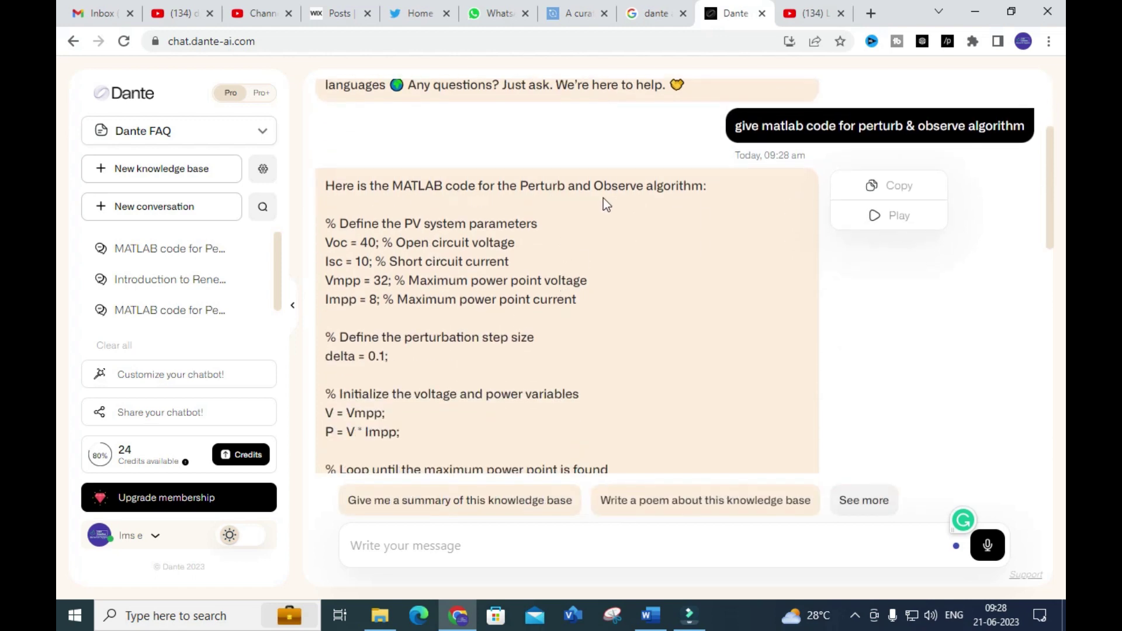
scroll(526, 193, down, 1)
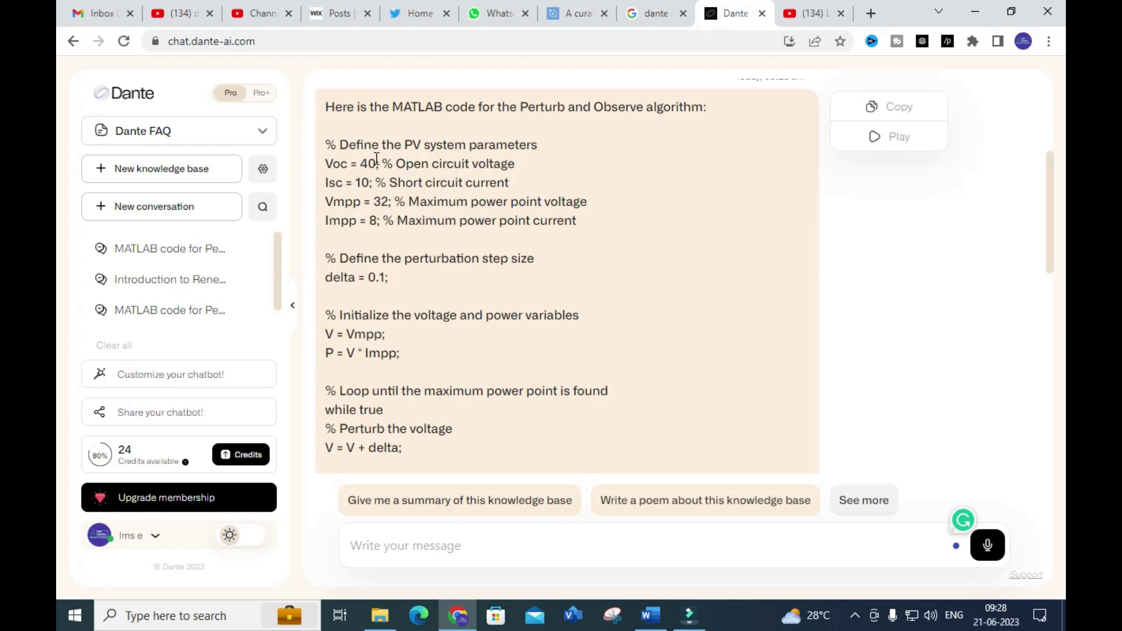
scroll(771, 316, up, 2)
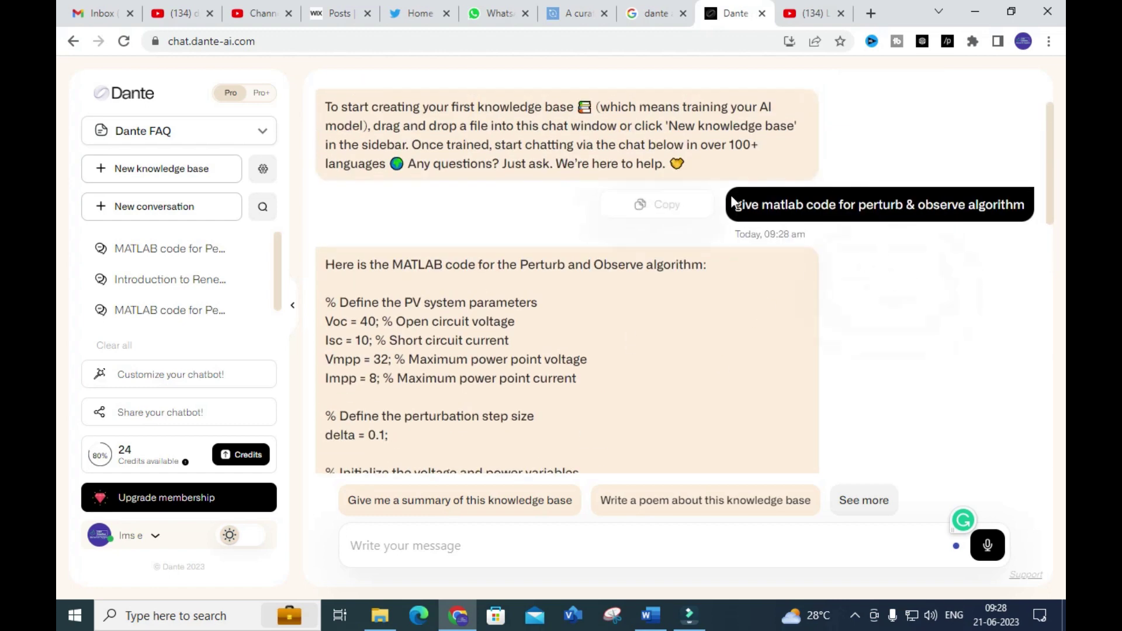
scroll(484, 289, down, 1)
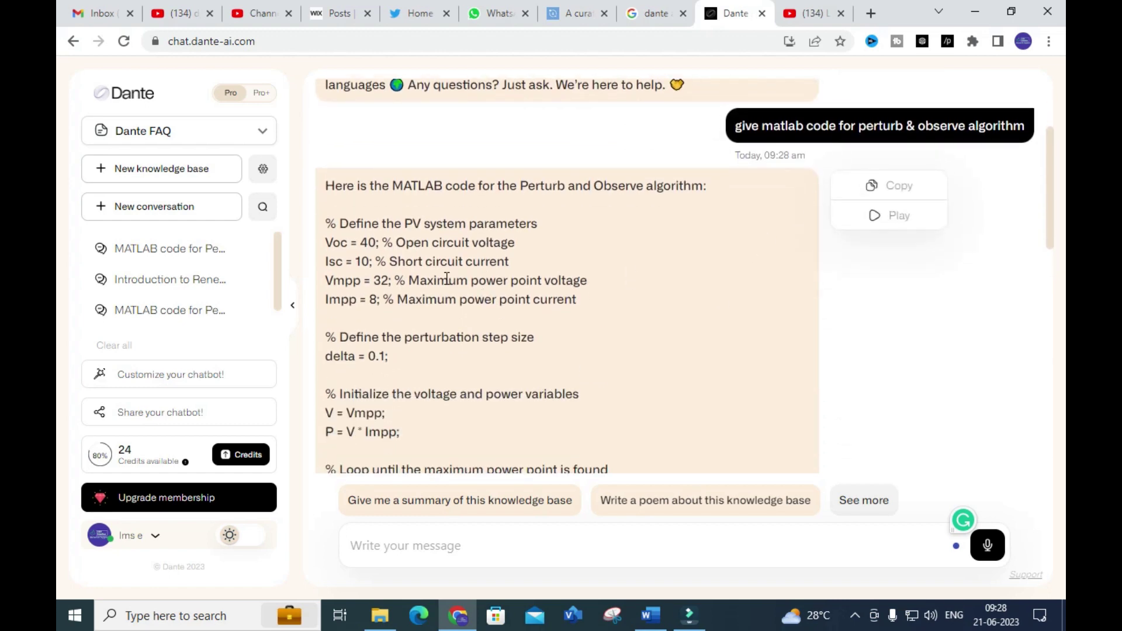
scroll(484, 289, down, 2)
scroll(332, 156, up, 1)
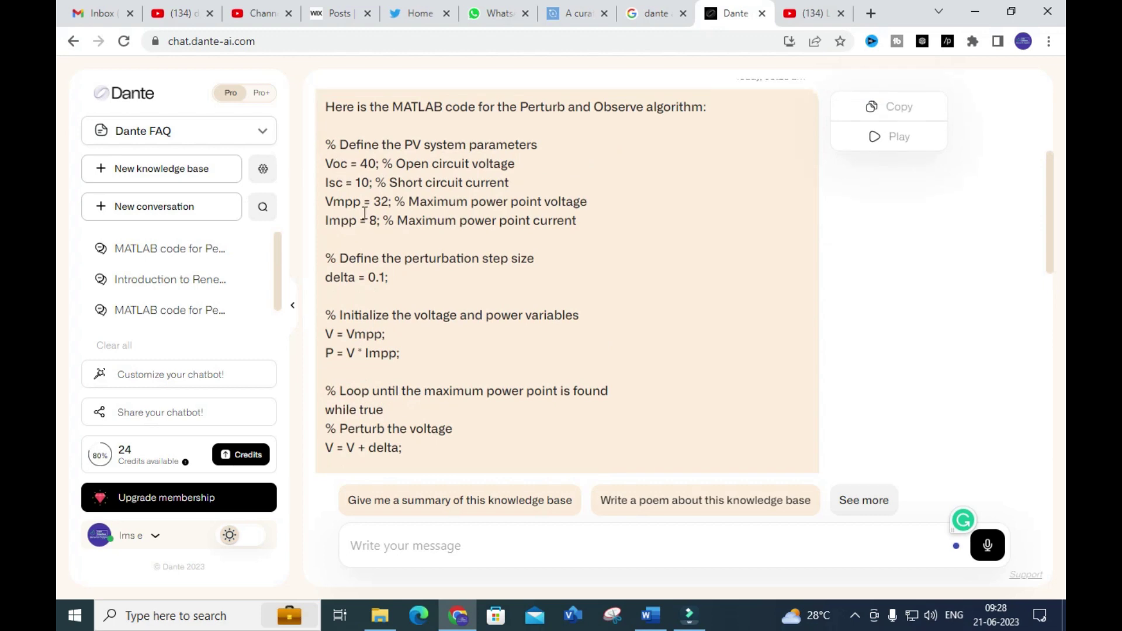
scroll(372, 263, down, 1)
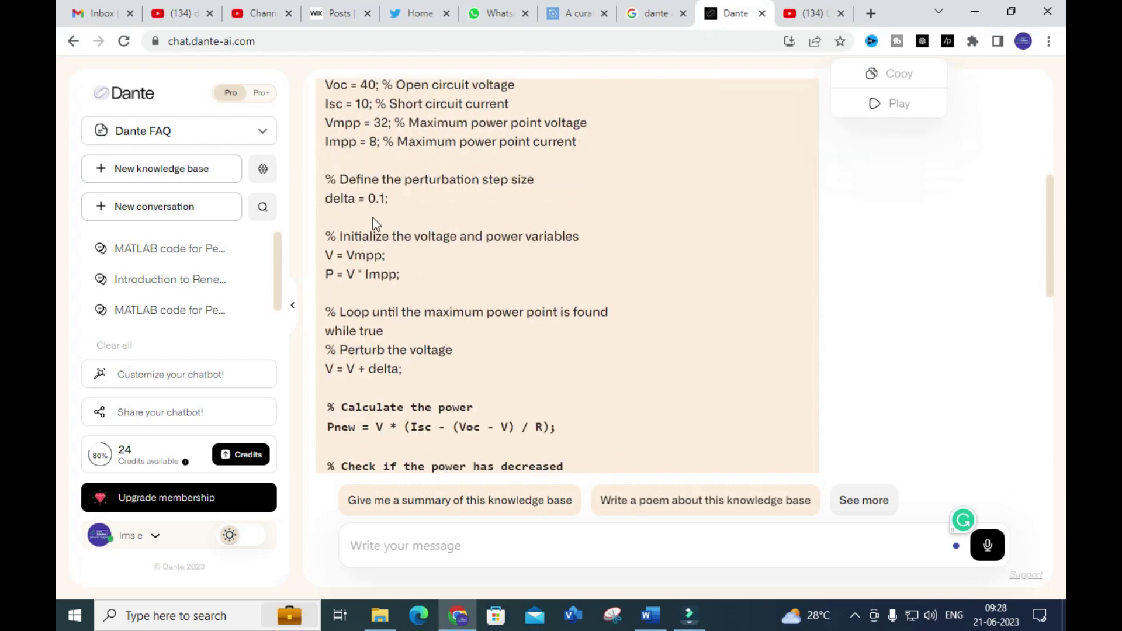
scroll(369, 215, down, 2)
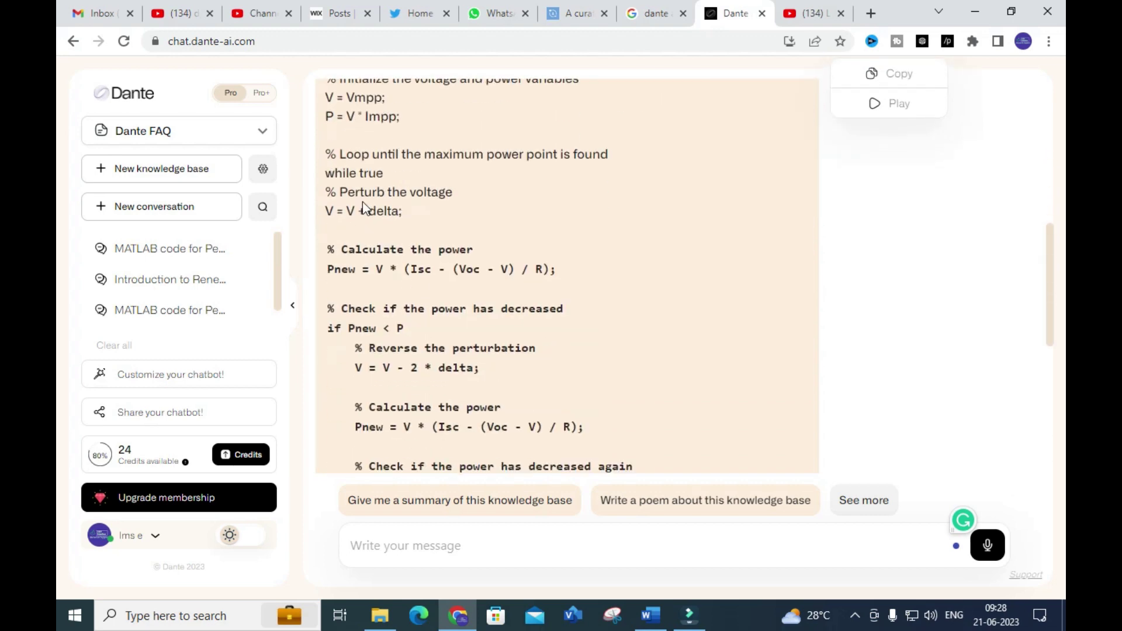
scroll(391, 282, down, 2)
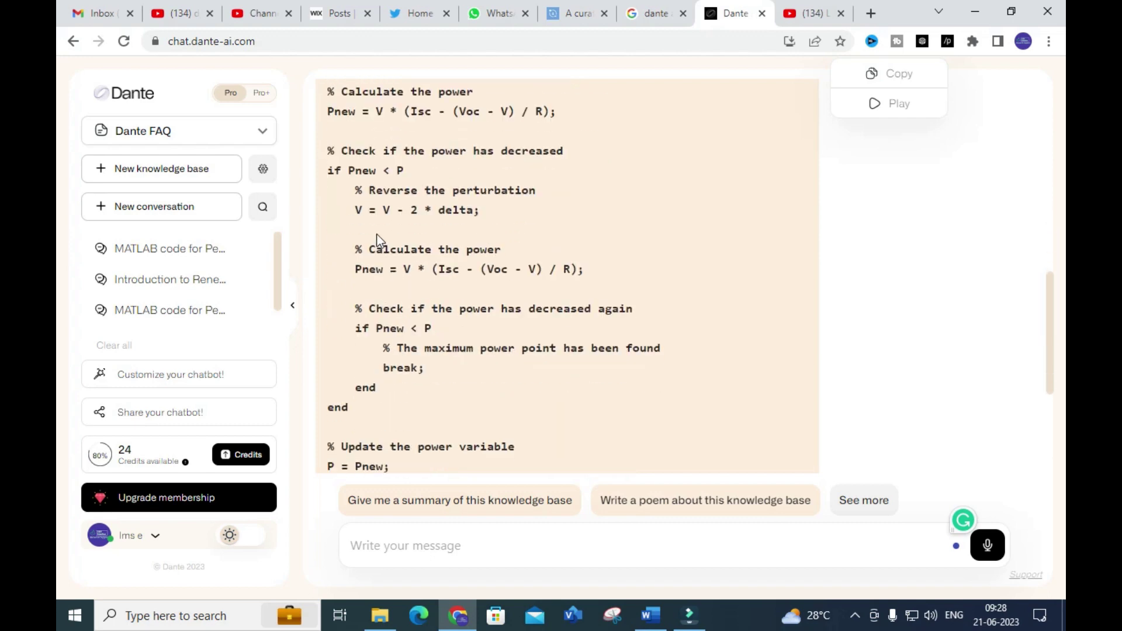
scroll(378, 240, down, 3)
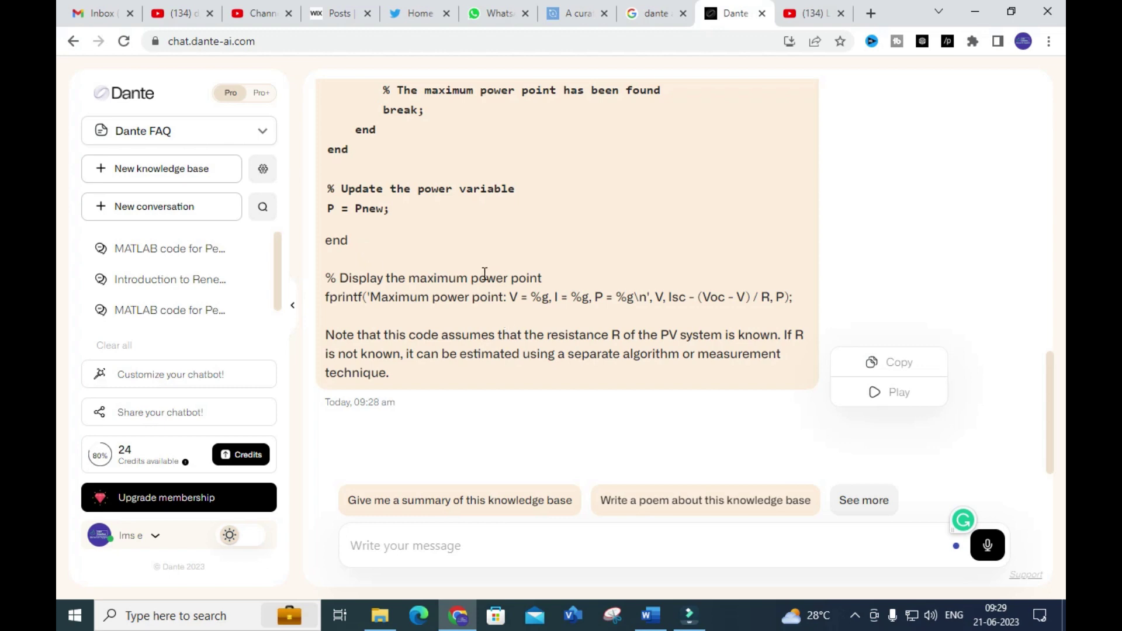
click(400, 538)
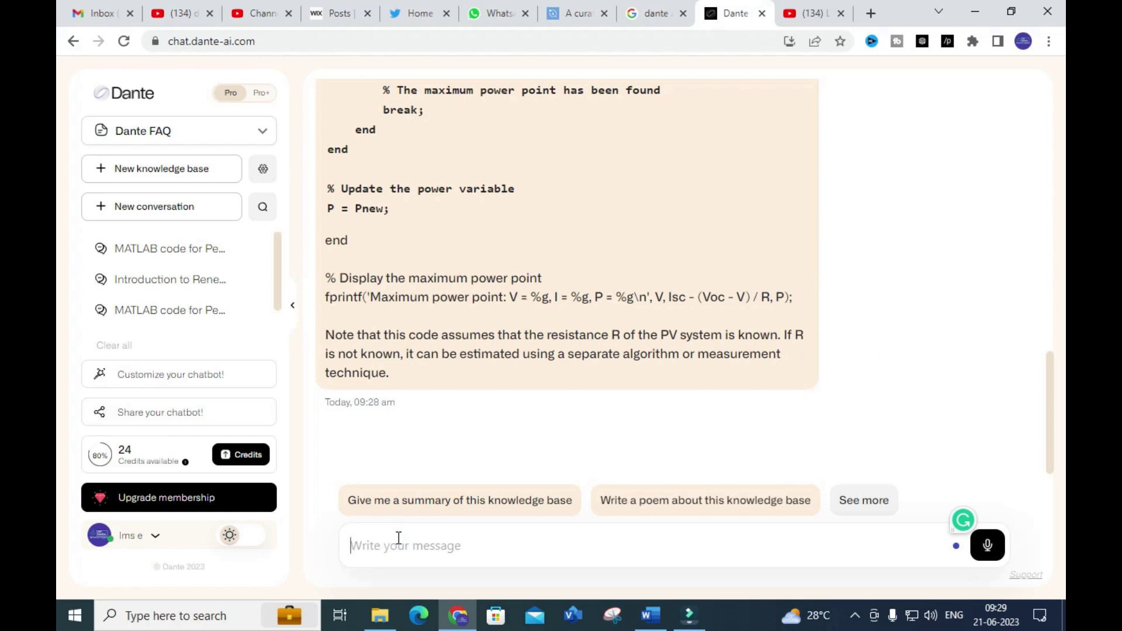
text(what are d)
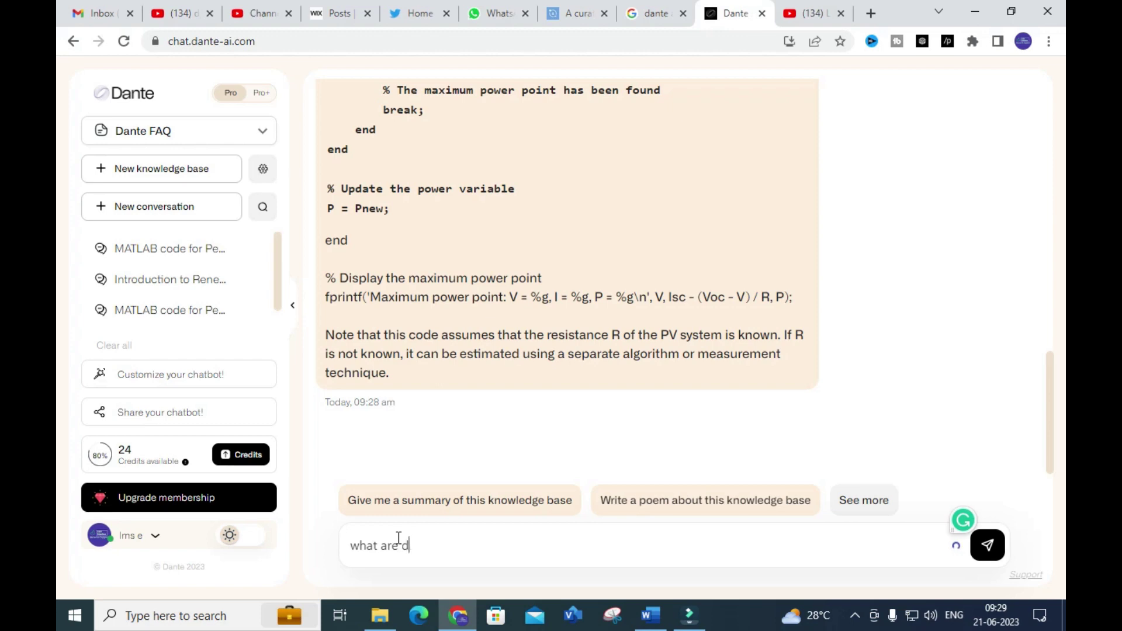
text(iffernet)
- Ask 'what are different optimization algorithms used for maximum power point tracking' and expand the suggestions
key(BackSpace)
key(BackSpace)
text(ent optimization)
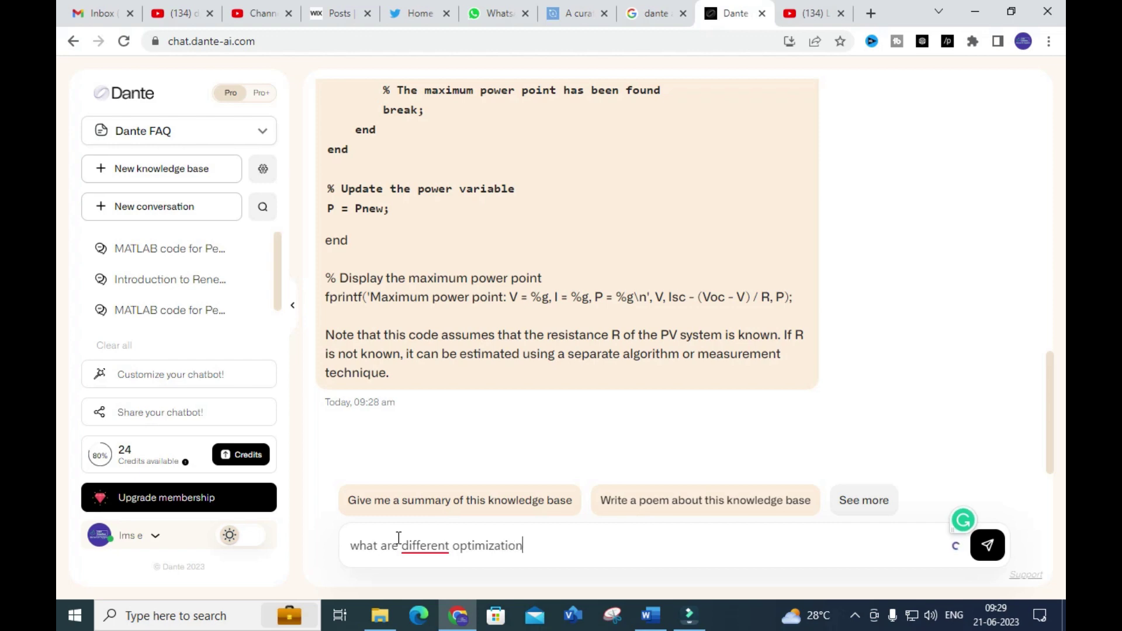
text( algorith)
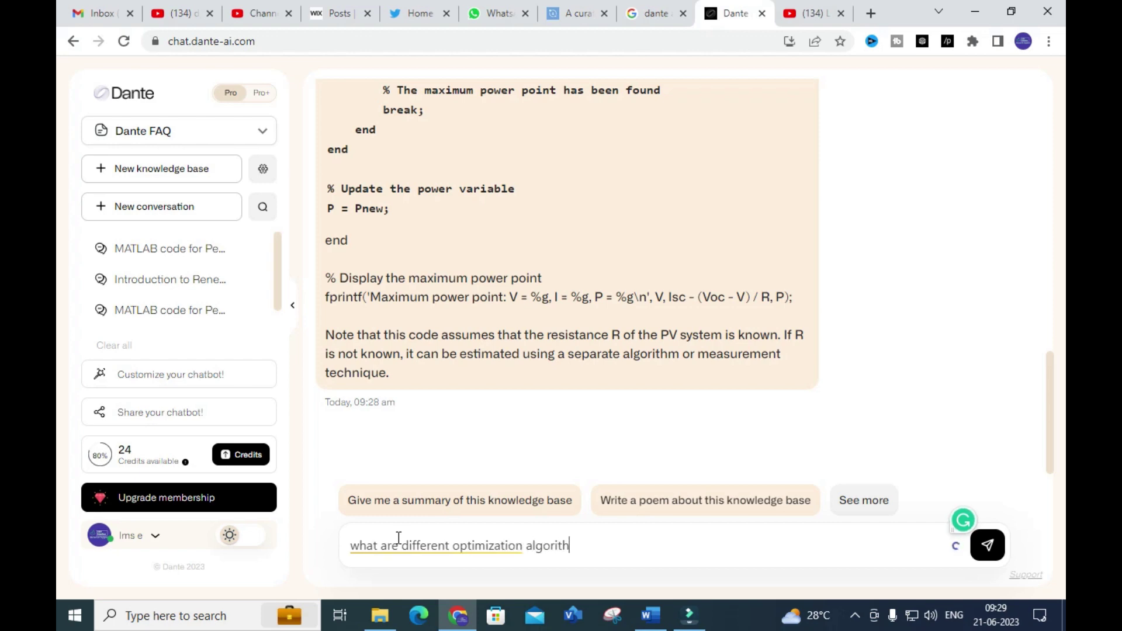
text(ms used for maximu)
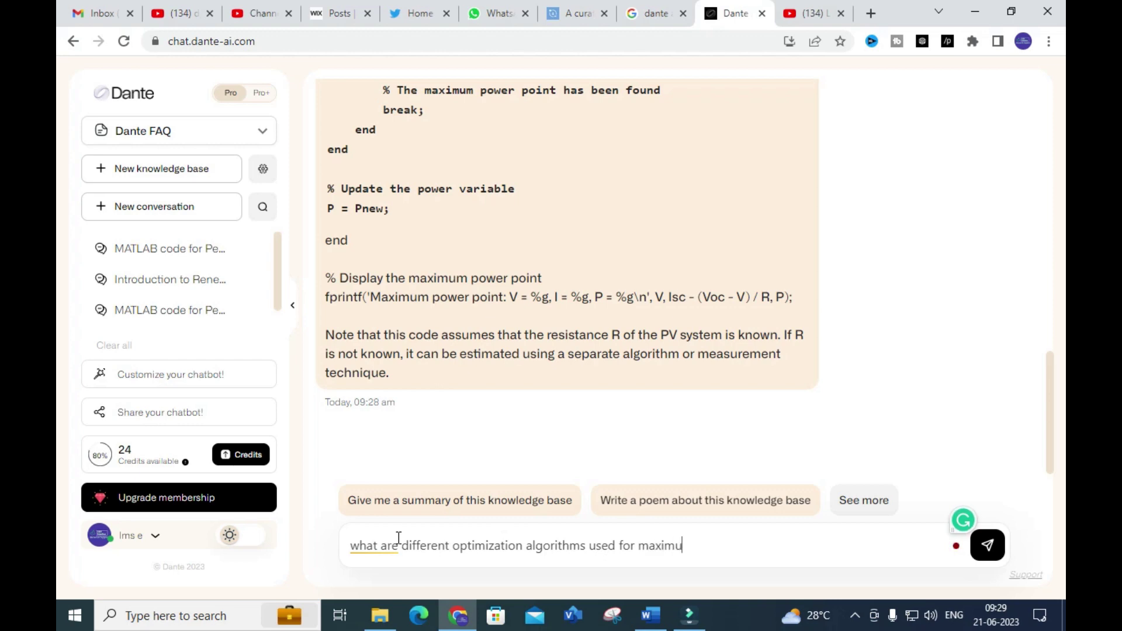
text(m power point tracking)
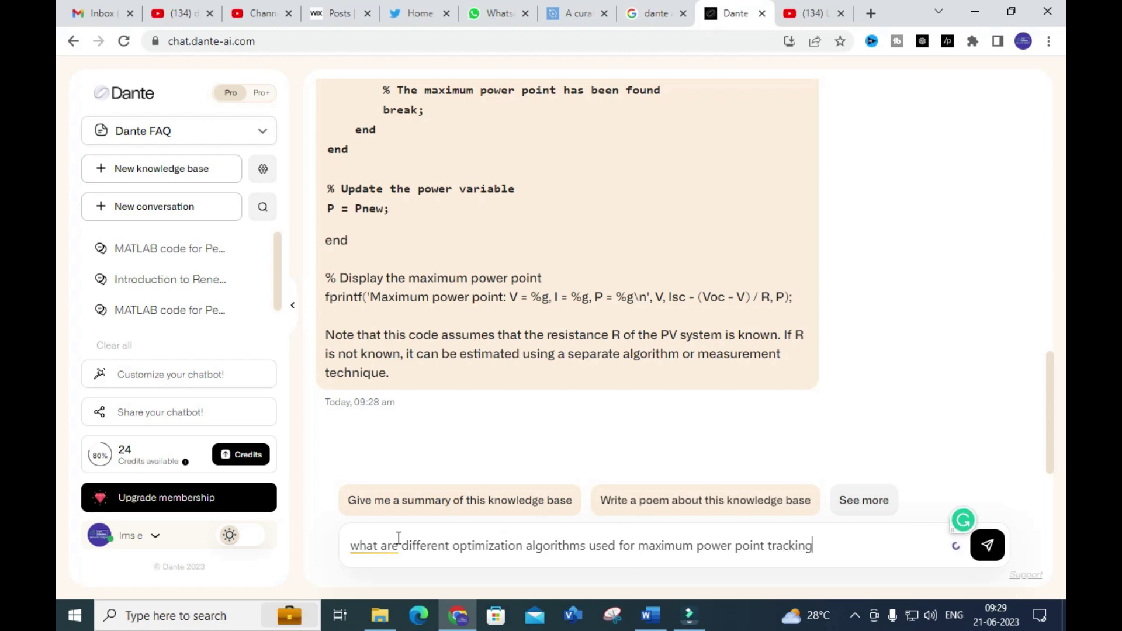
key(Return)
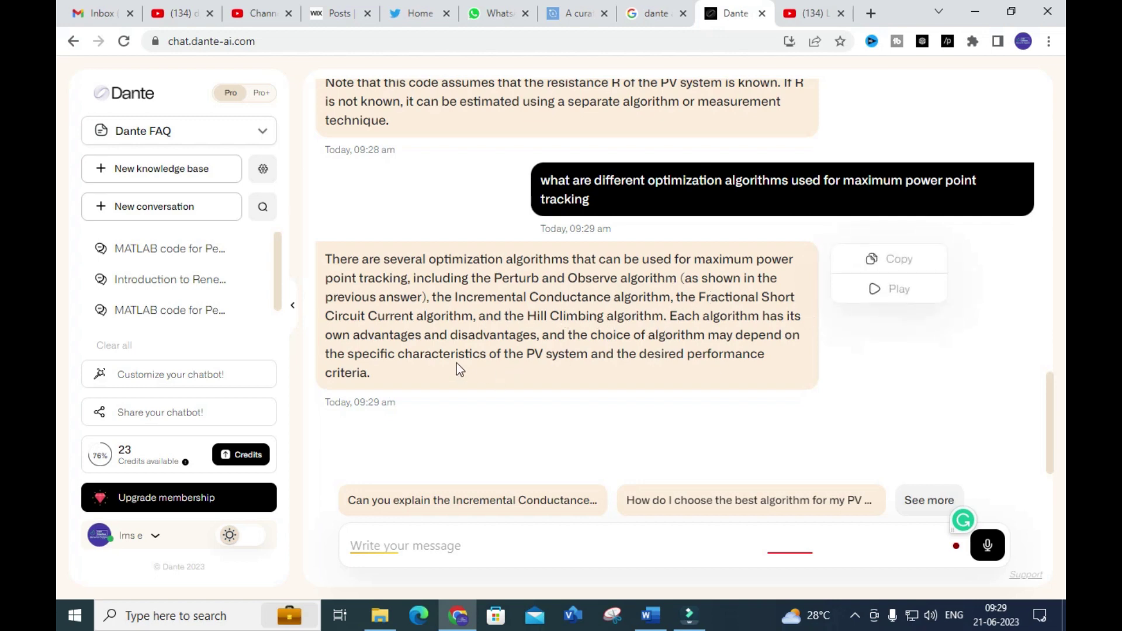
click(940, 509)
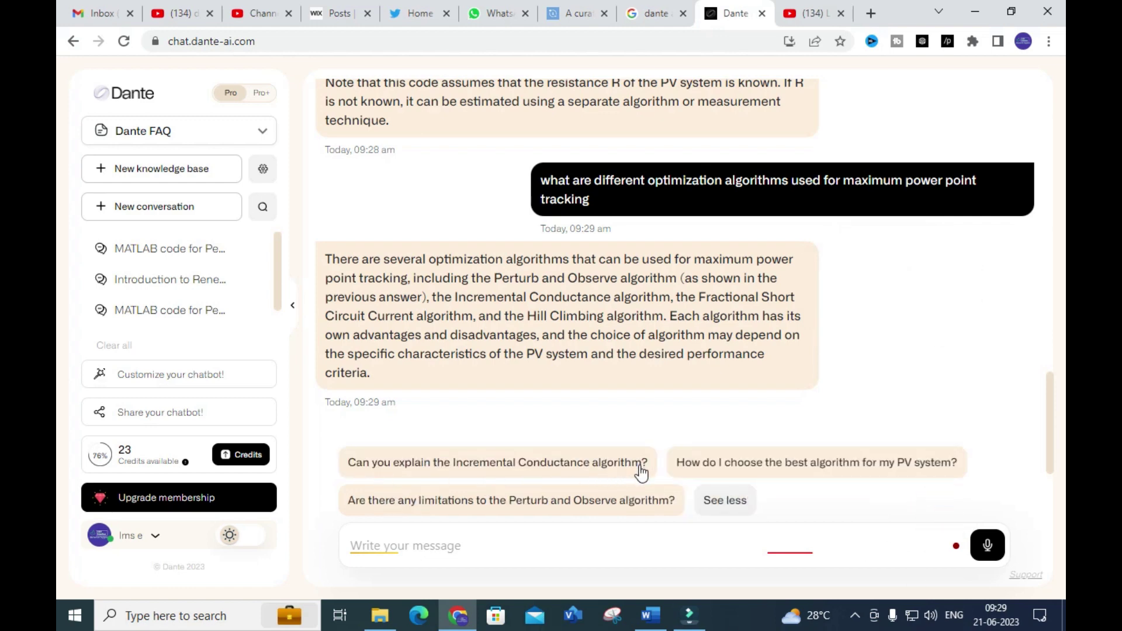
- Ask the suggested 'How do I choose the best algorithm for my PV system?', then switch to File Explorer
click(852, 470)
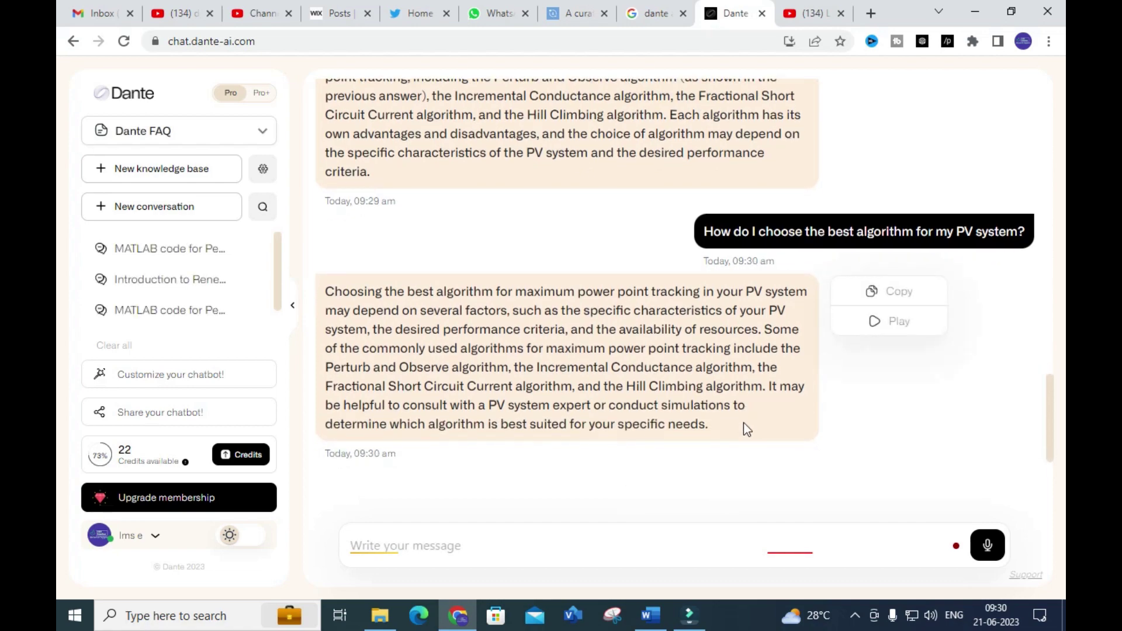
scroll(744, 425, up, 5)
scroll(742, 429, up, 5)
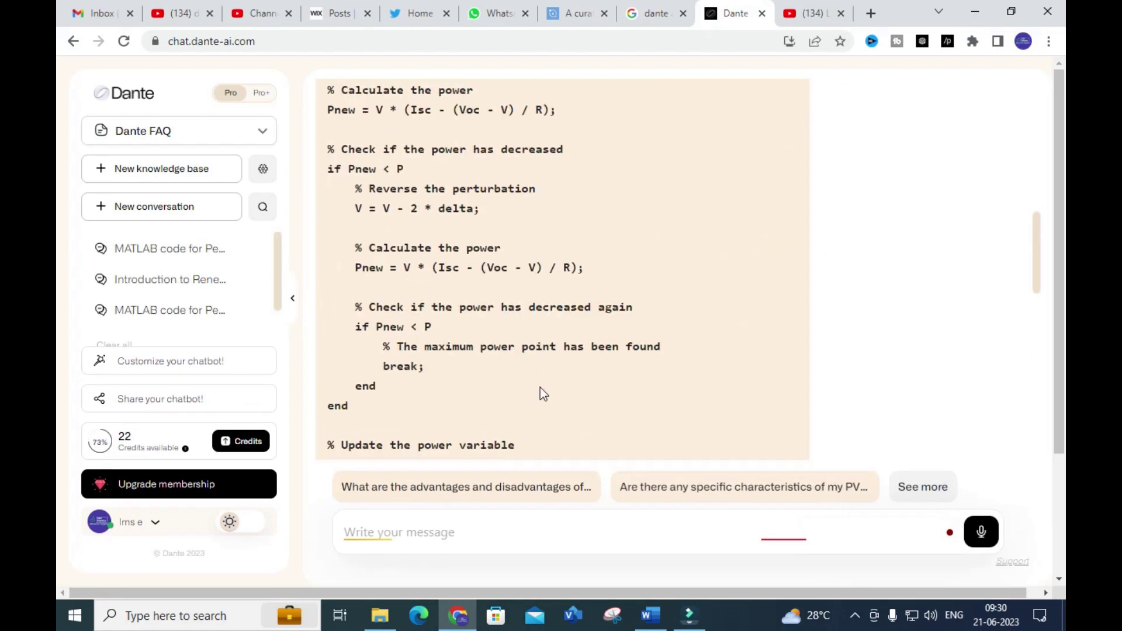
scroll(527, 356, down, 12)
scroll(599, 318, up, 3)
scroll(599, 318, up, 10)
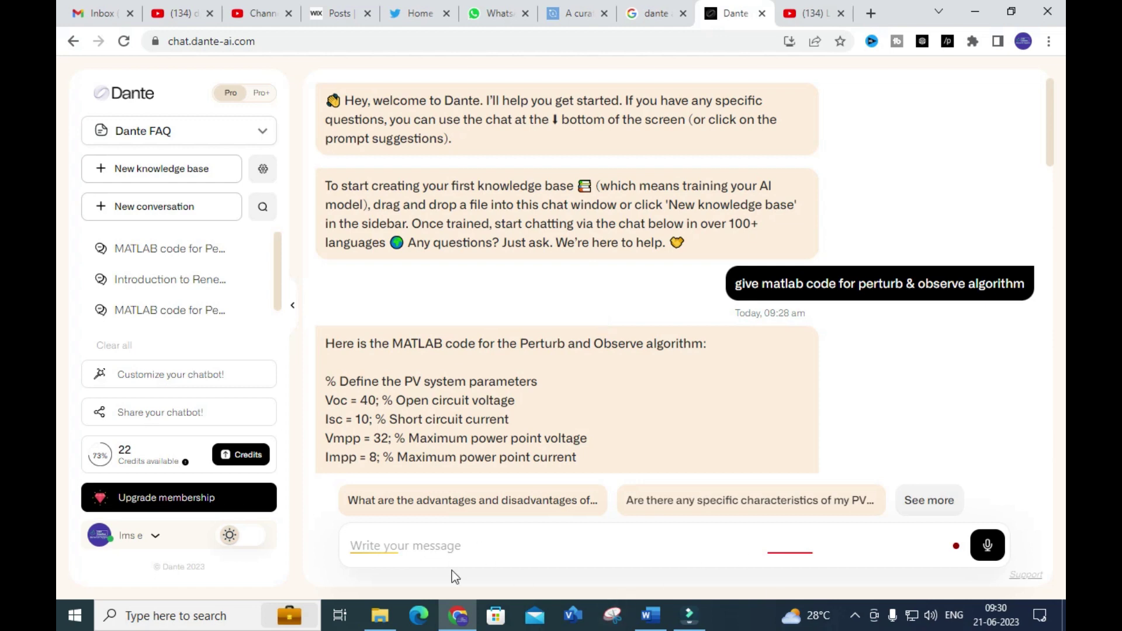
click(384, 623)
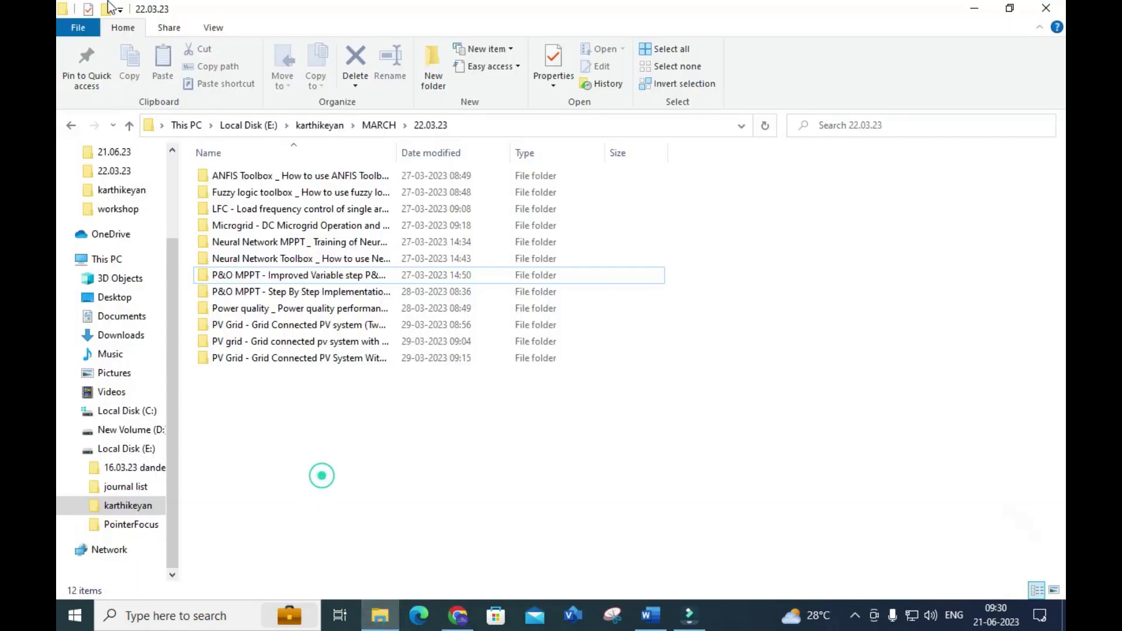
- Go up to the karthikeyan folder, open the personal folder, and return to Chrome
click(128, 126)
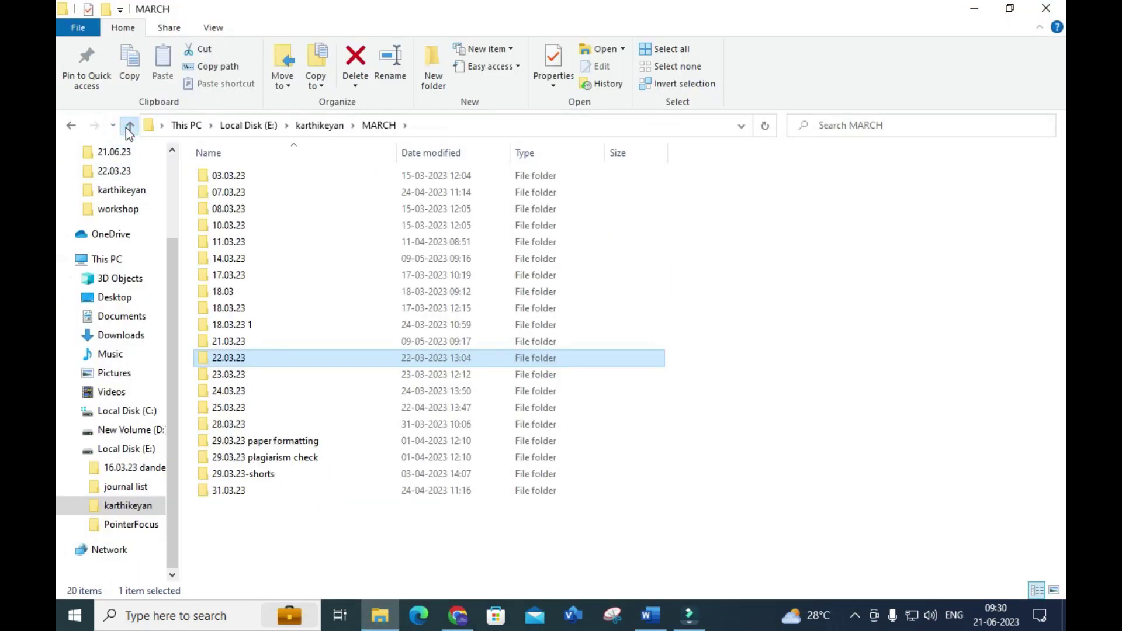
click(128, 126)
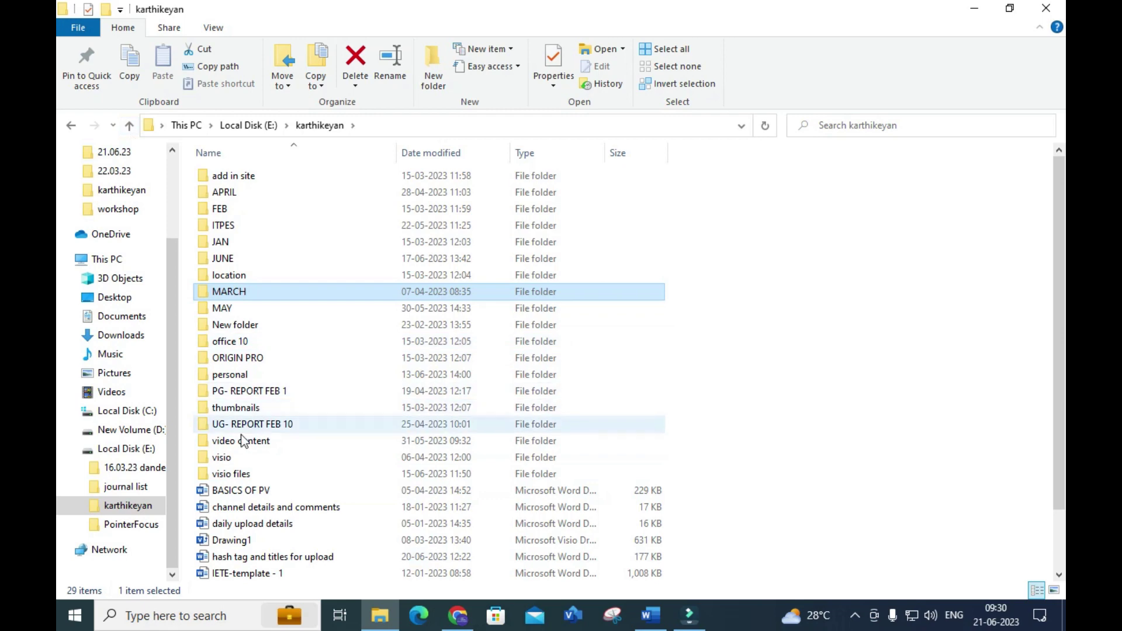
double_click(231, 374)
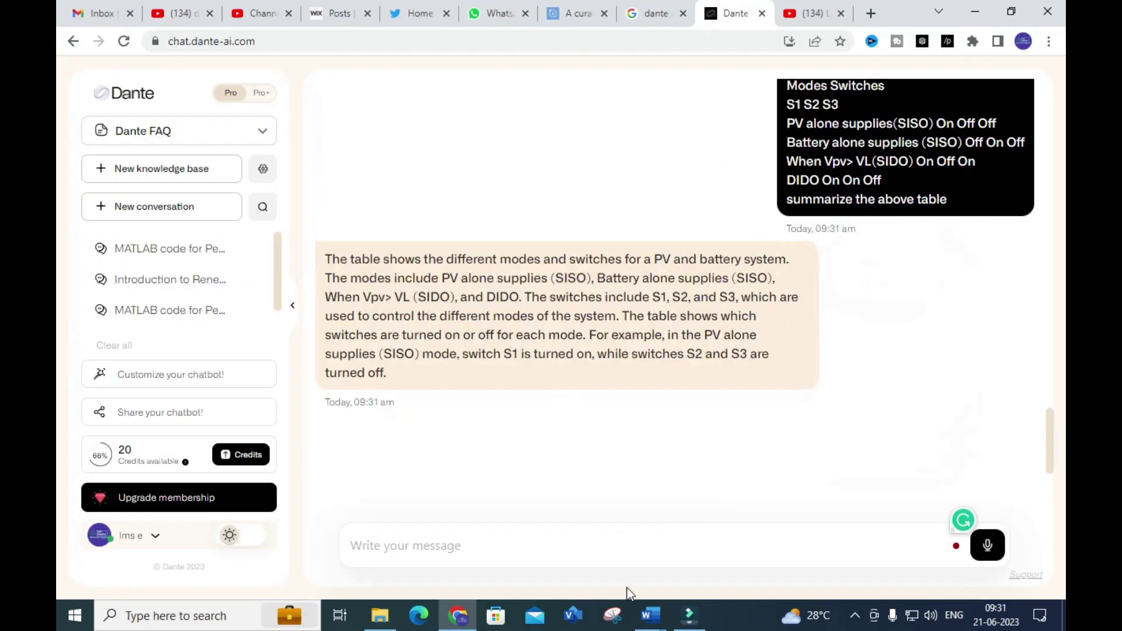
click(459, 615)
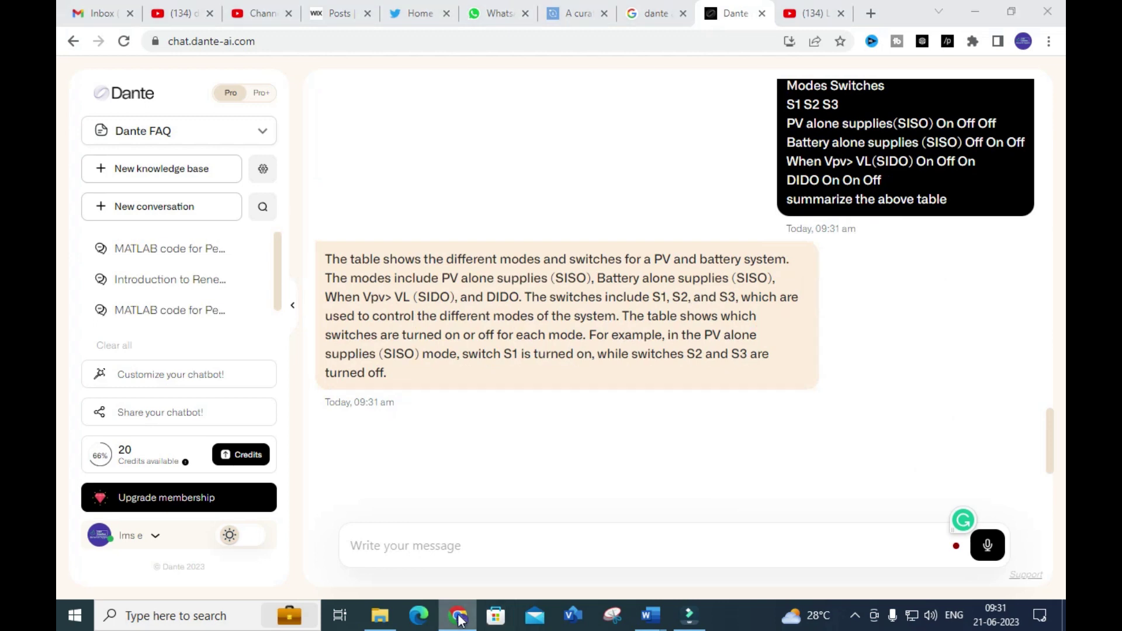
- Check the Word switching table, then expand the follow-up suggestions under the table summary reply
click(536, 443)
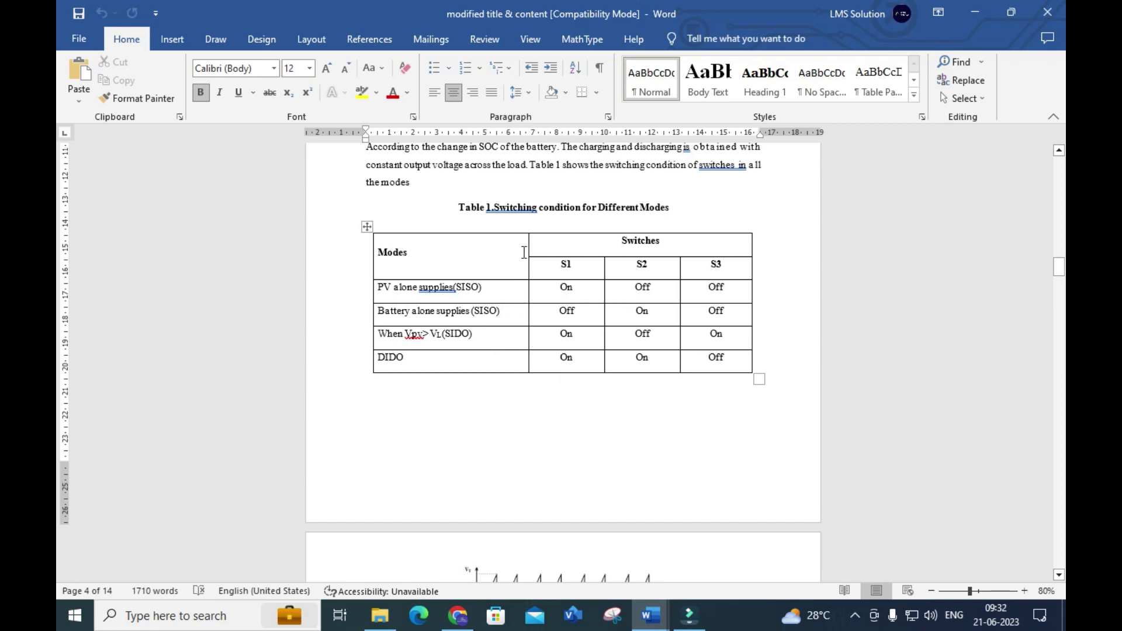
click(458, 615)
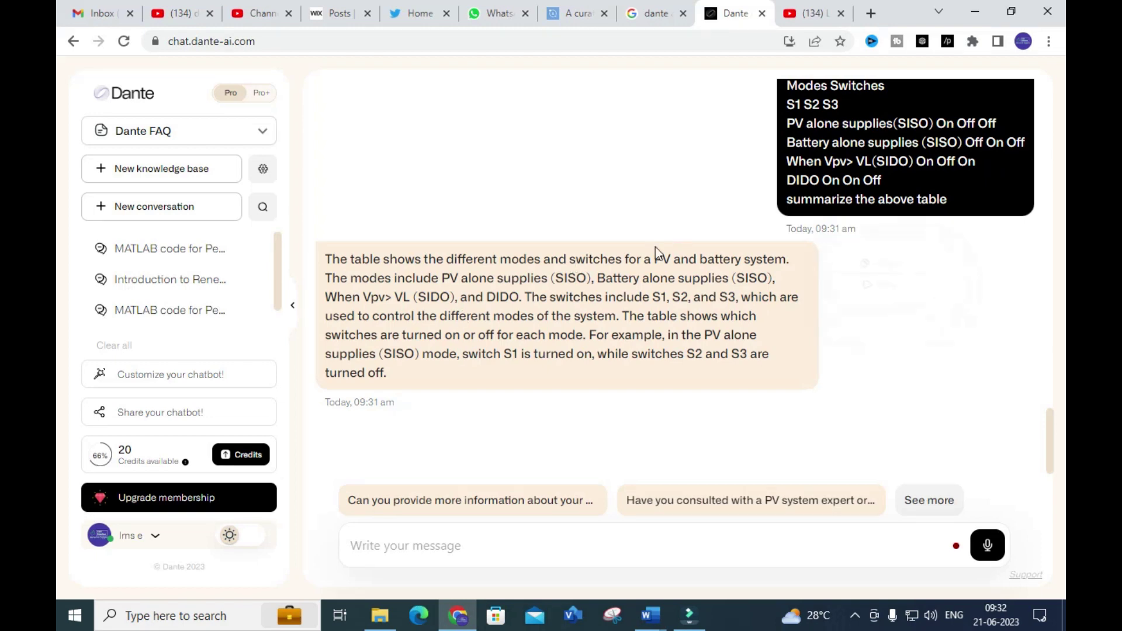
scroll(801, 226, up, 3)
scroll(801, 227, down, 2)
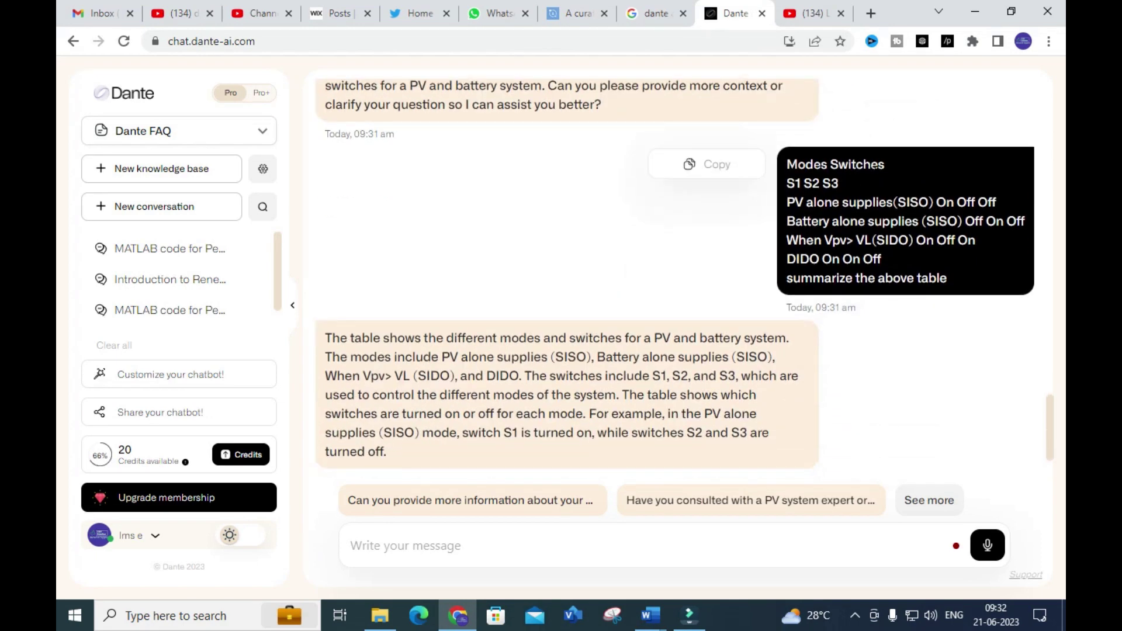
scroll(351, 287, down, 2)
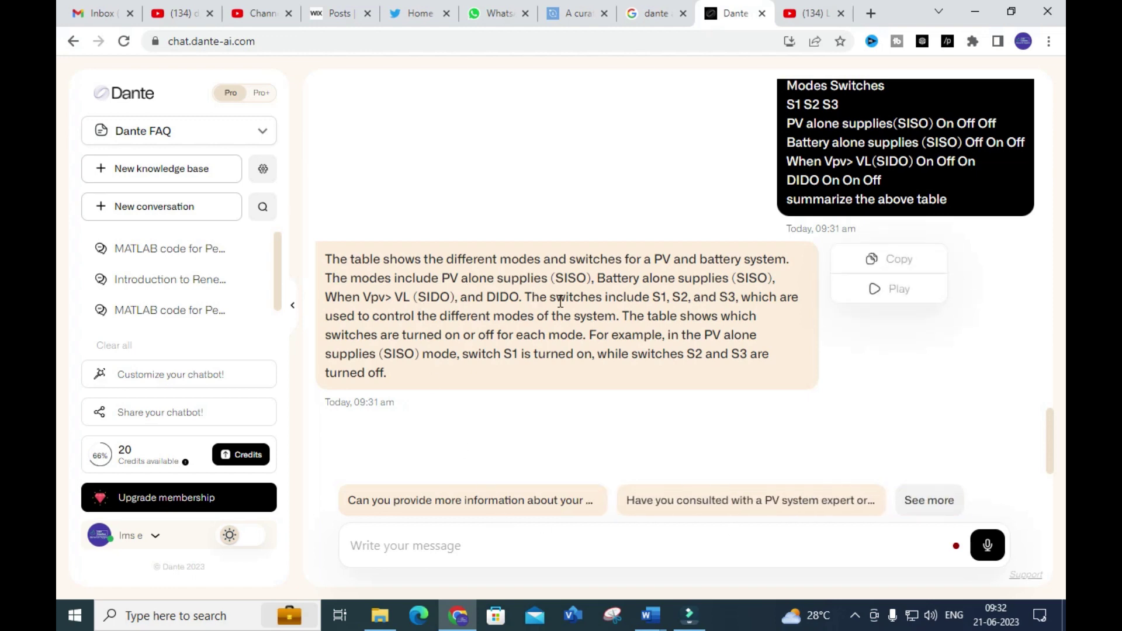
click(938, 501)
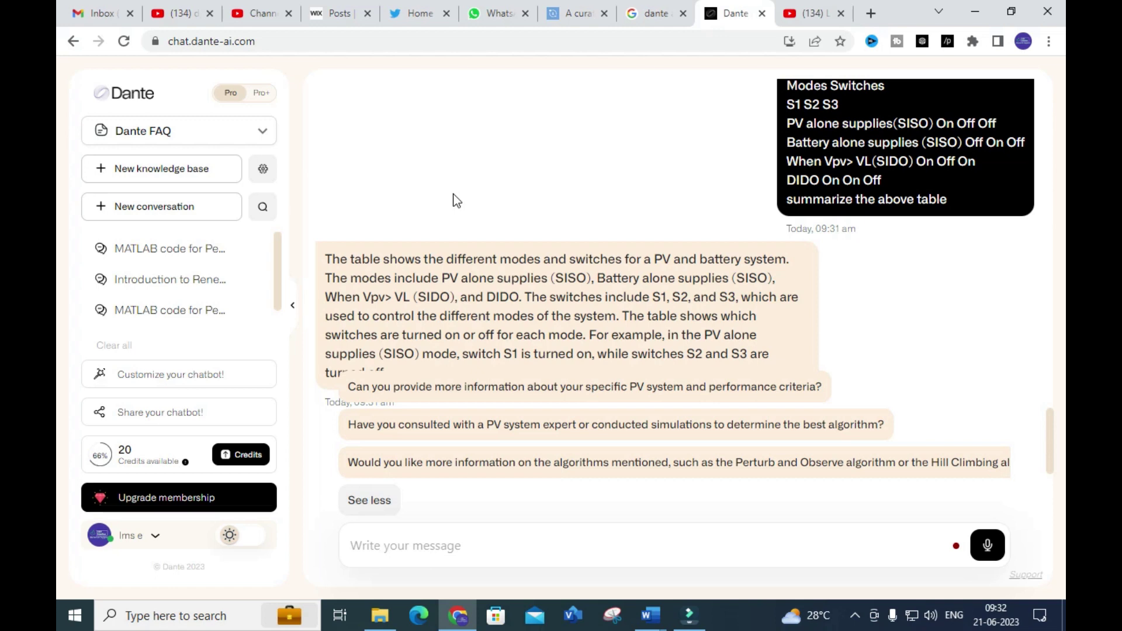
click(203, 383)
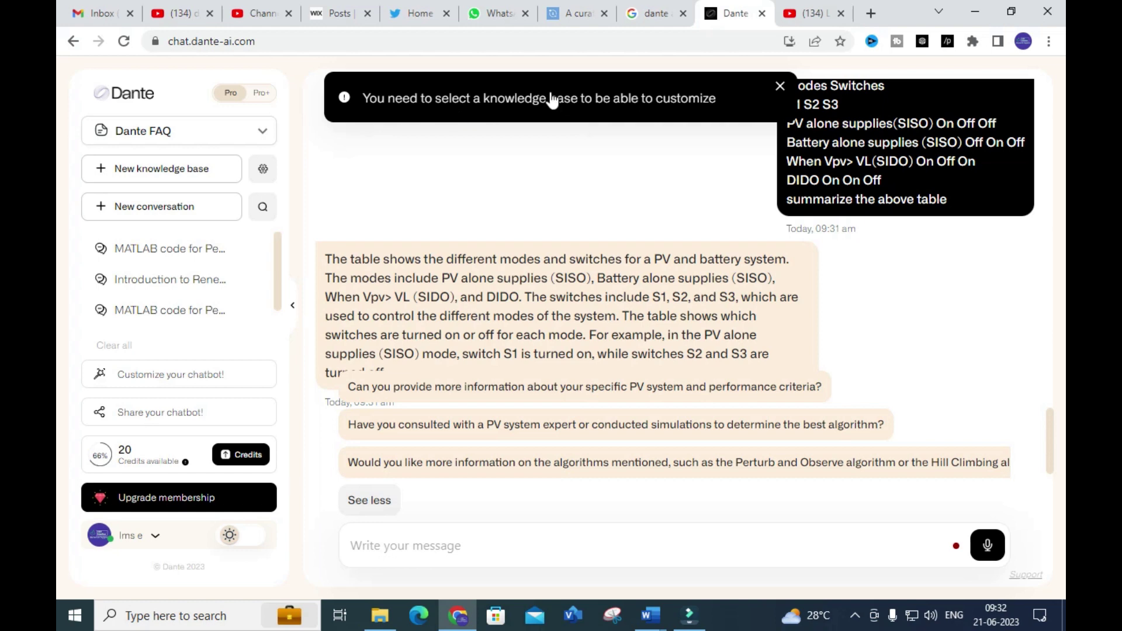
click(528, 165)
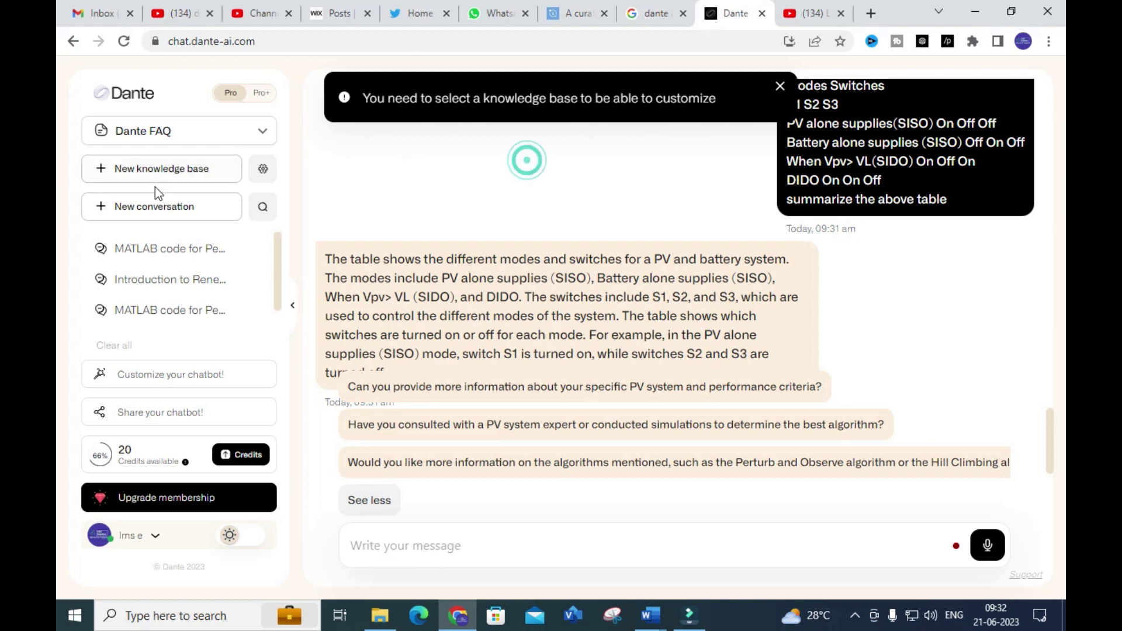
click(149, 172)
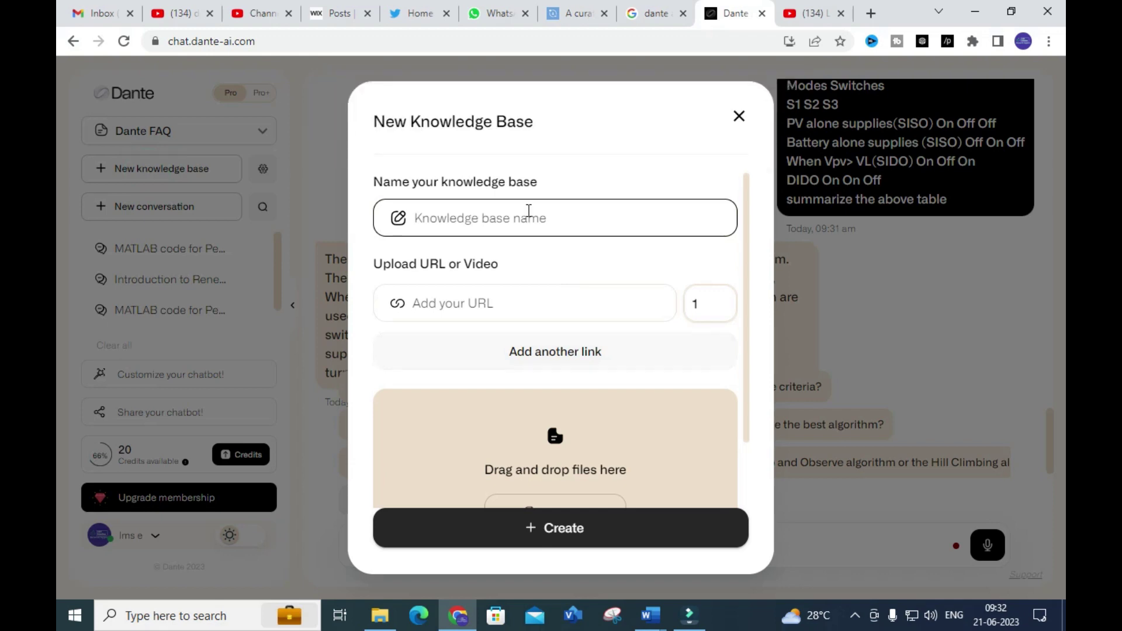
mouse_move(481, 308)
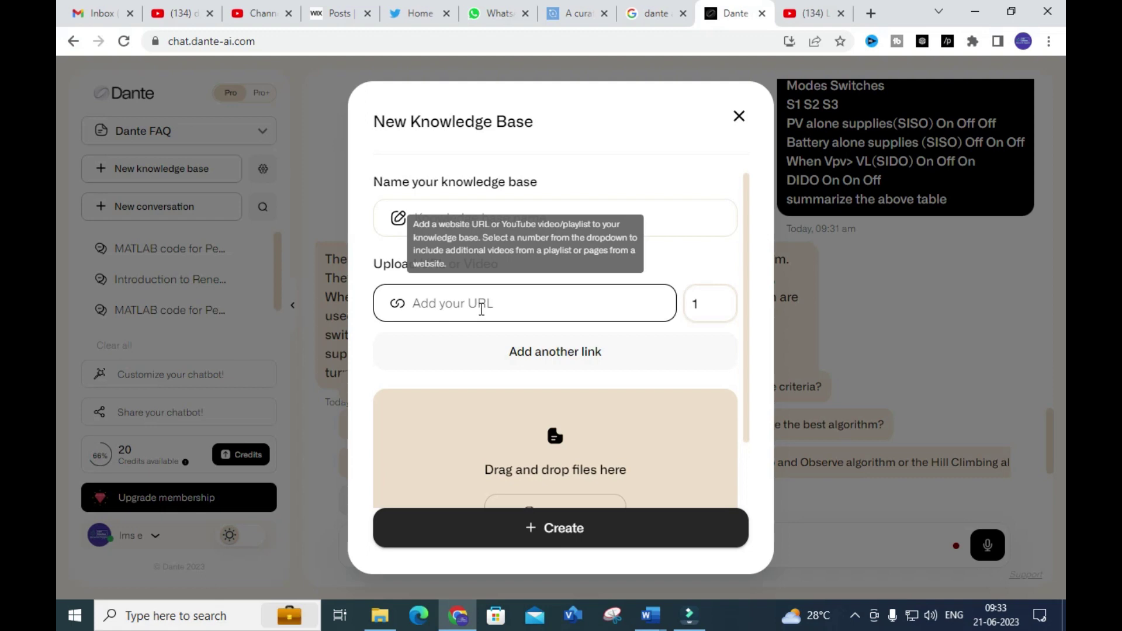
scroll(545, 384, down, 2)
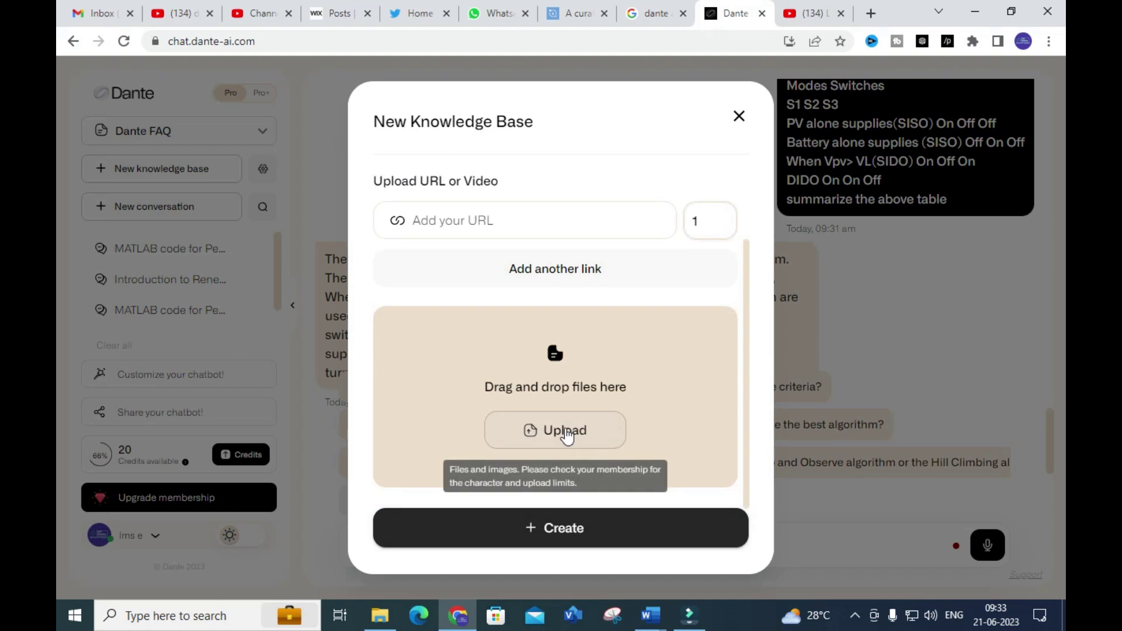
click(739, 118)
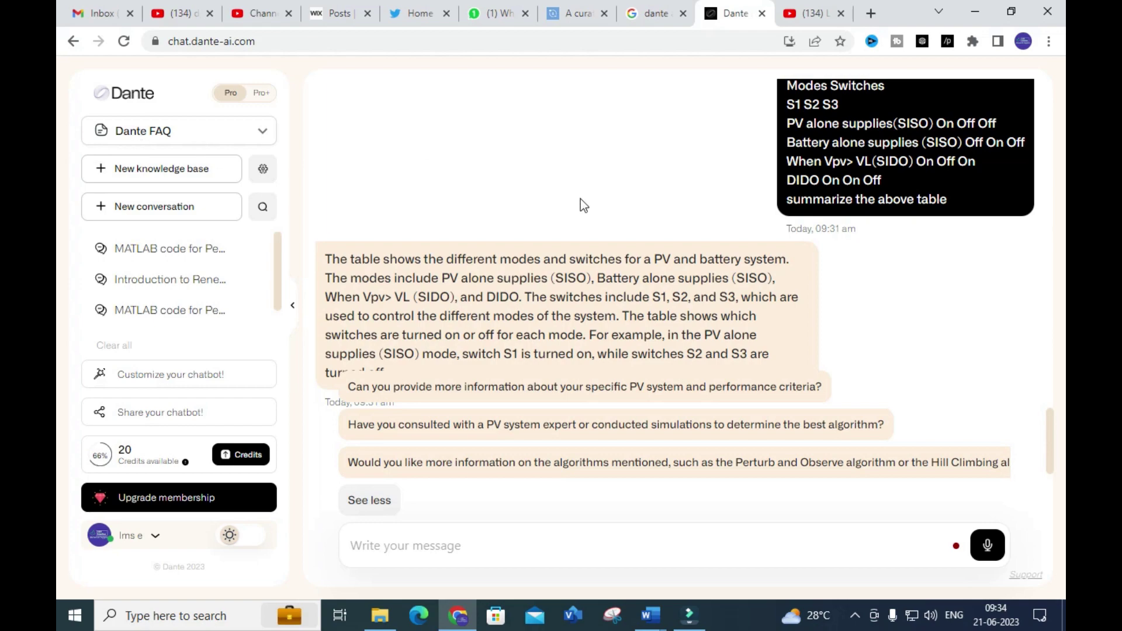
- Bring up the membership plans (Free, Entry, Premium, Enterprise) via Upgrade membership in the sidebar
scroll(581, 198, up, 5)
scroll(587, 203, up, 10)
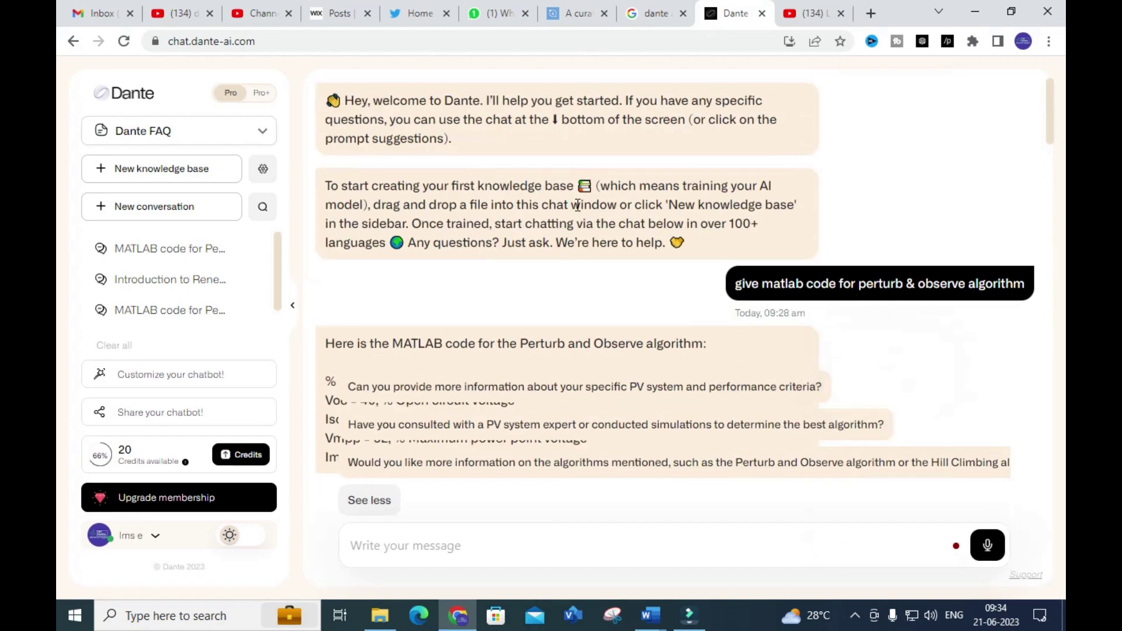
scroll(486, 182, down, 5)
scroll(488, 181, down, 10)
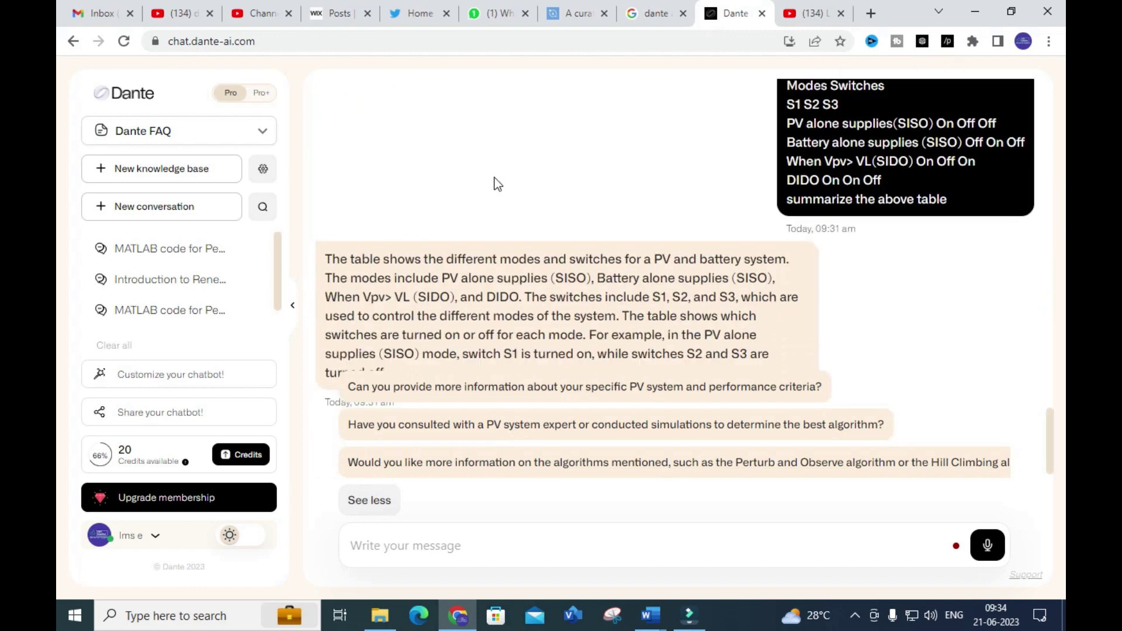
click(939, 349)
click(172, 501)
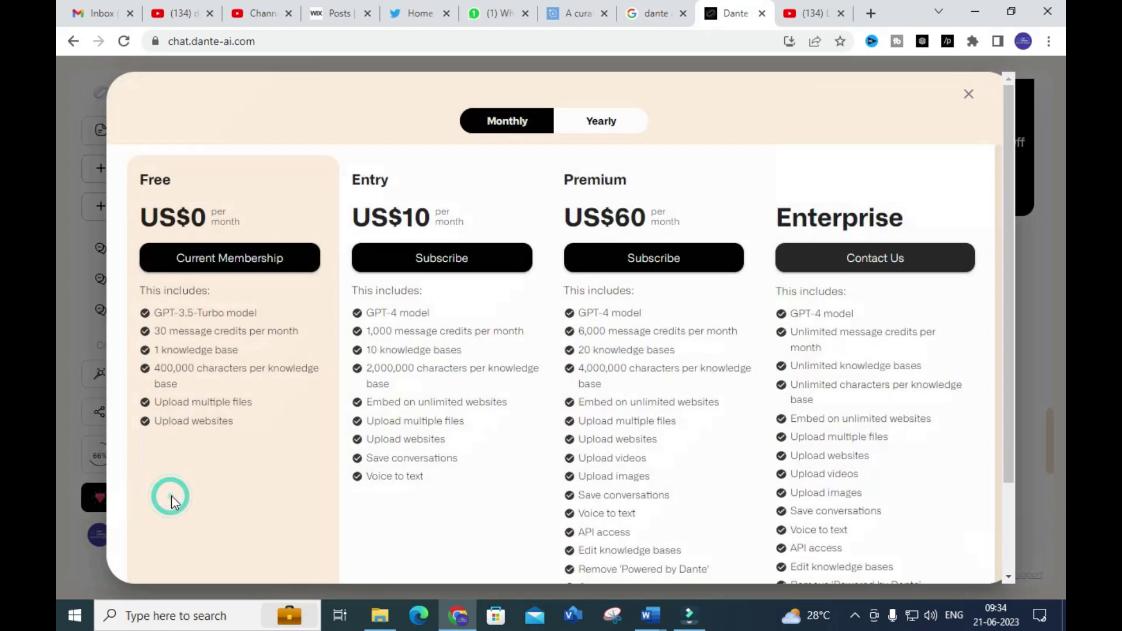
- Scroll through the Free, Entry, Premium and Enterprise pricing cards
scroll(279, 314, down, 2)
scroll(279, 314, up, 2)
scroll(368, 314, down, 1)
scroll(372, 300, up, 1)
- Highlight the Entry plan's '10 knowledge bases' line, deselect it, and close the plans window
drag(371, 349, 483, 353)
click(483, 354)
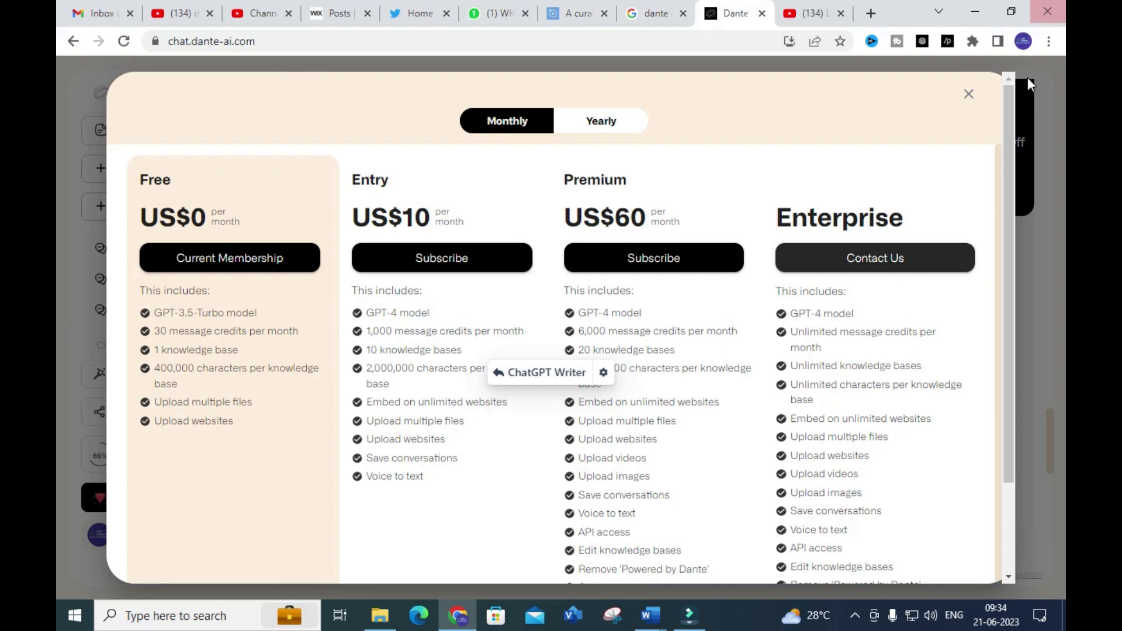
click(967, 94)
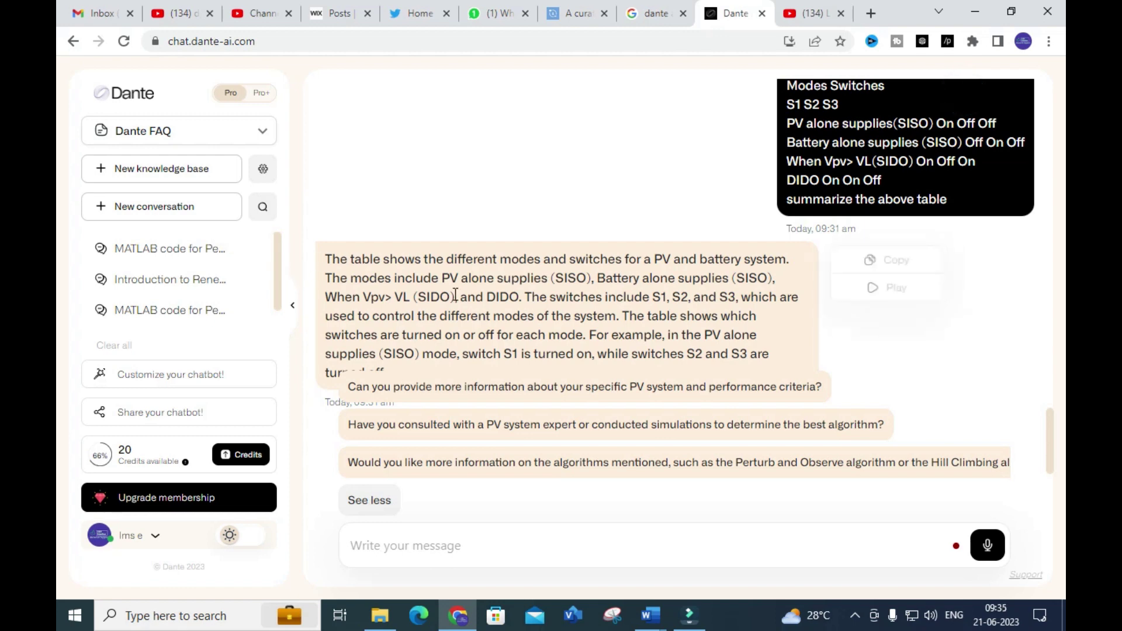
- Scroll up to the welcome message and the perturb & observe MATLAB code request
scroll(442, 302, up, 2)
scroll(442, 302, down, 2)
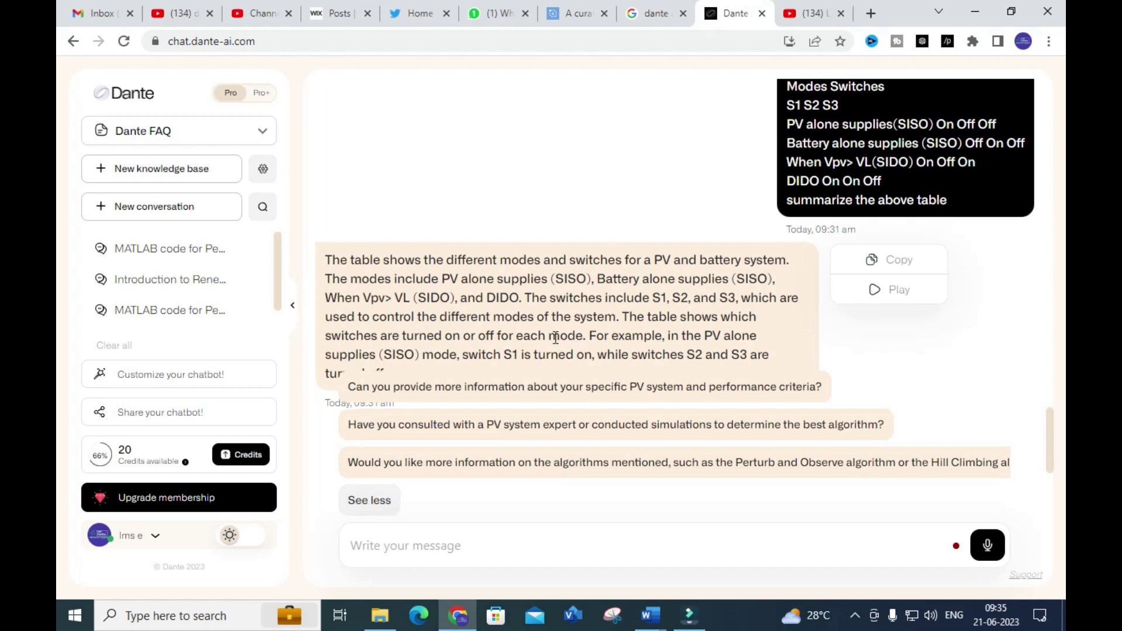
scroll(467, 304, up, 10)
scroll(480, 315, up, 2)
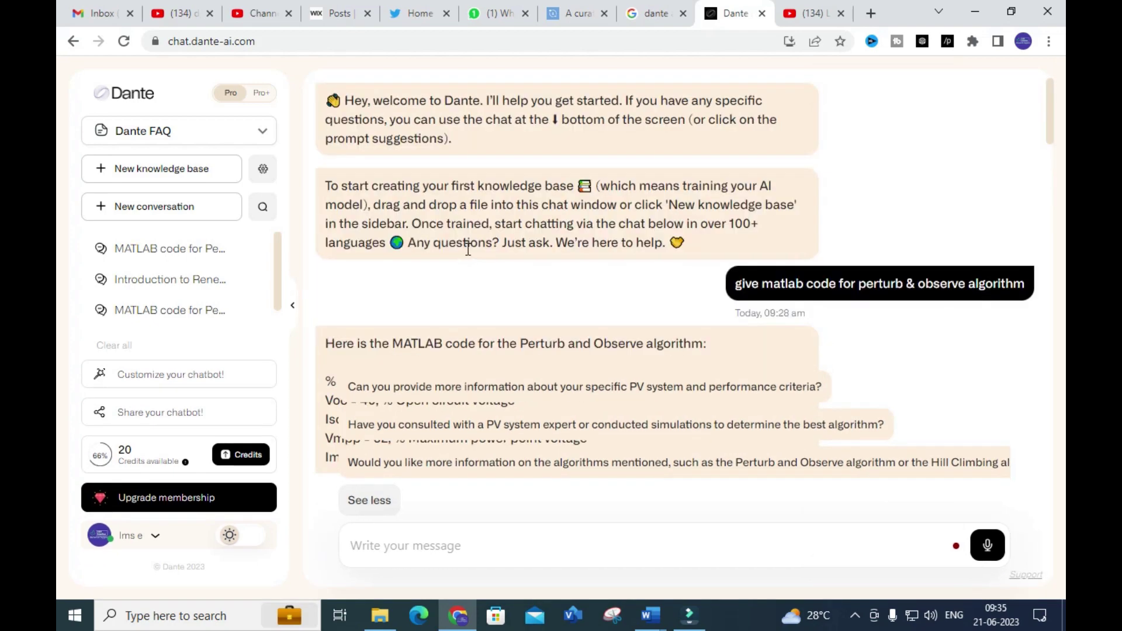